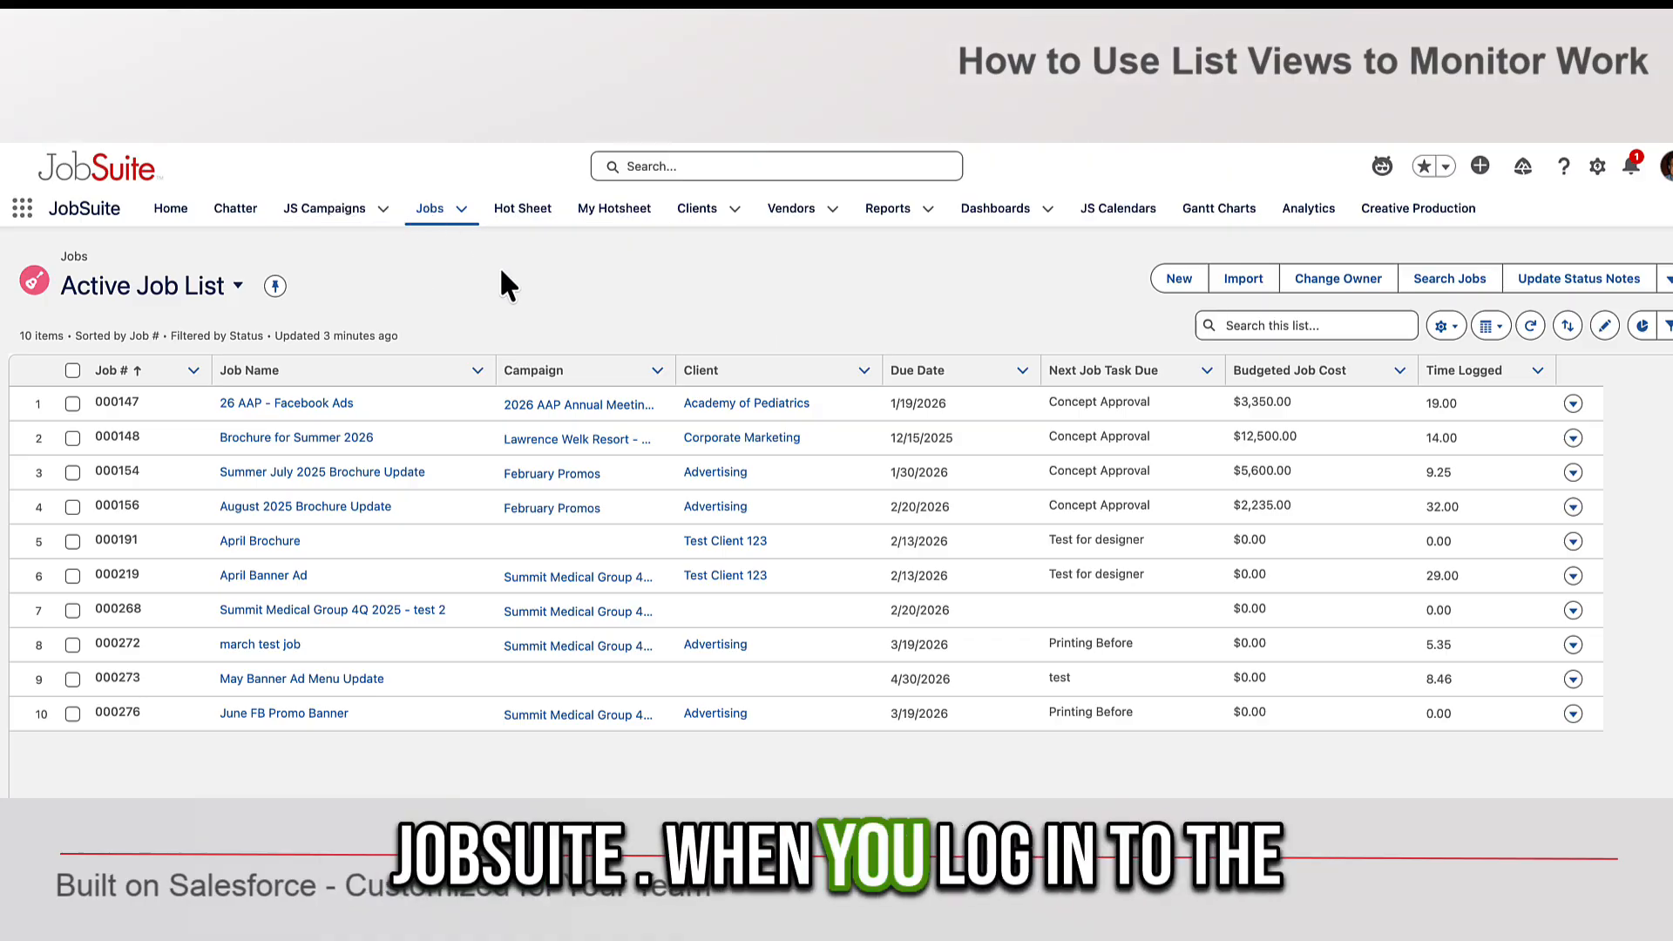
- Browse the JS Campaigns and Jobs tabs, the Jobs menu and the list view picker
left_click(307, 225)
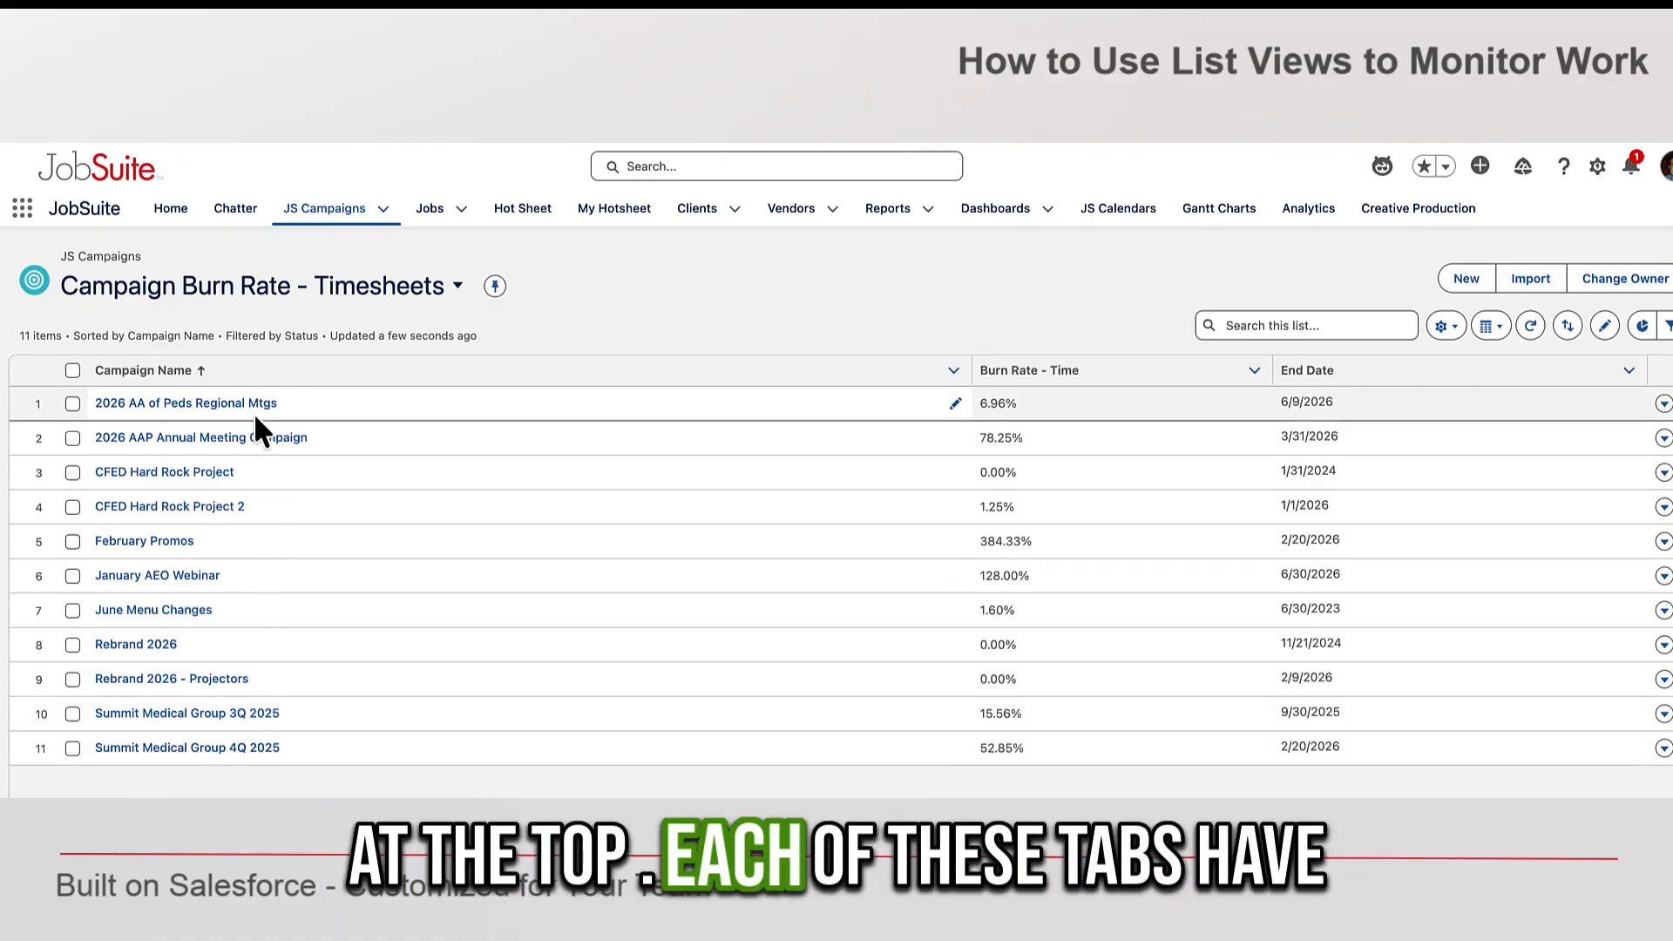
left_click(433, 218)
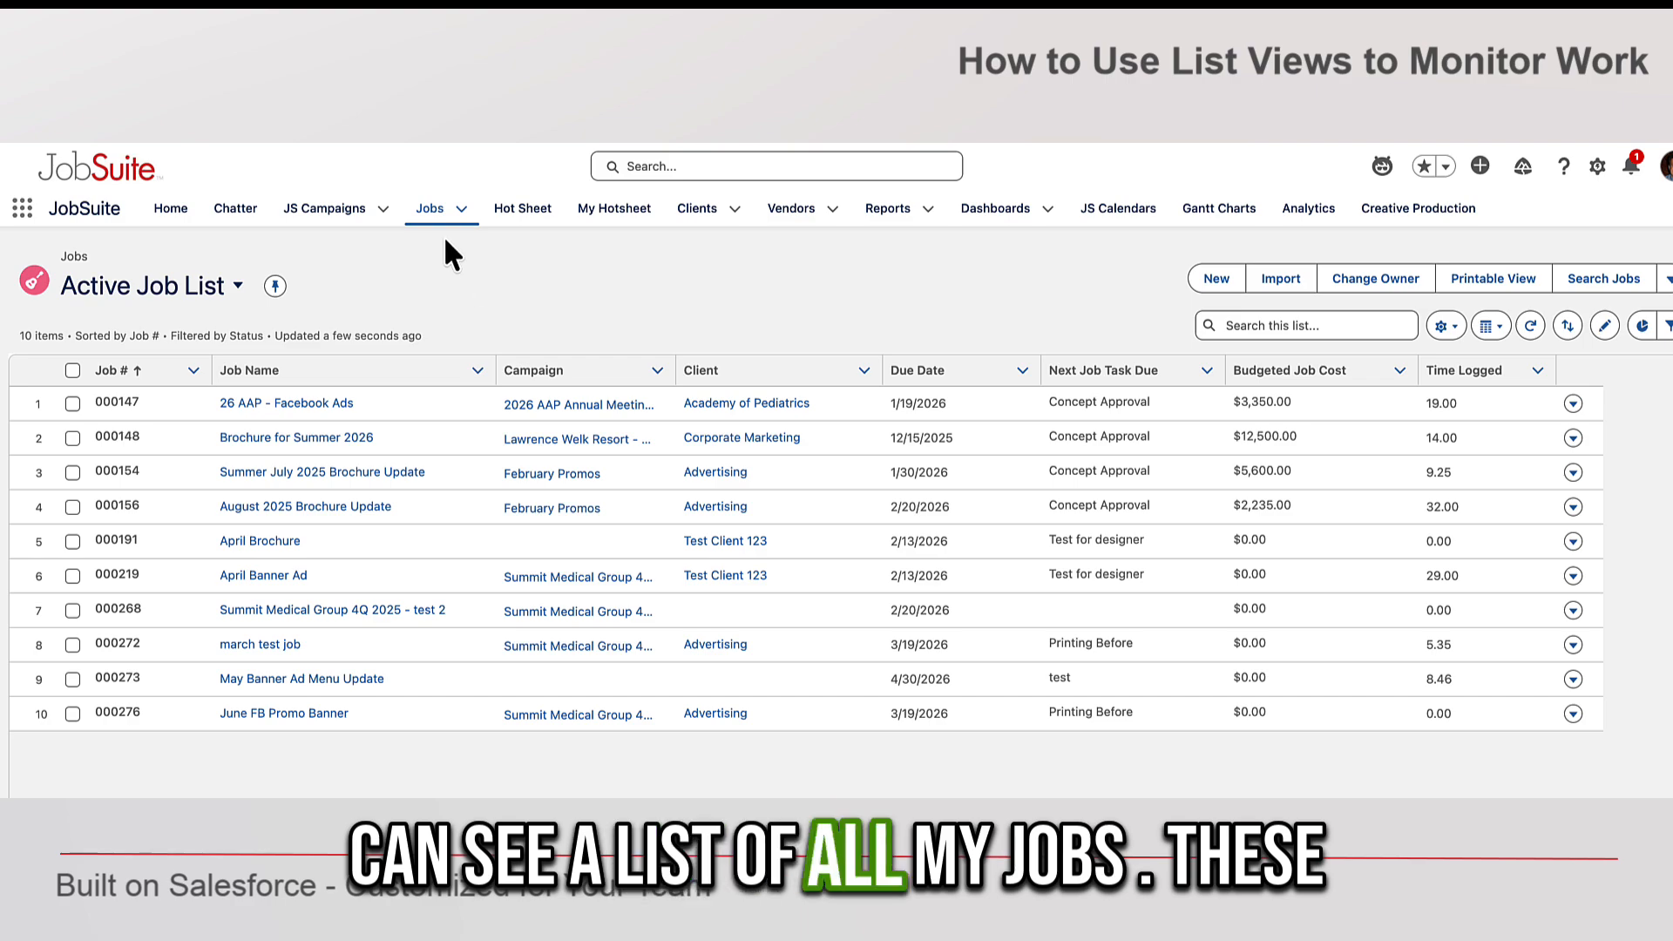
left_click(462, 211)
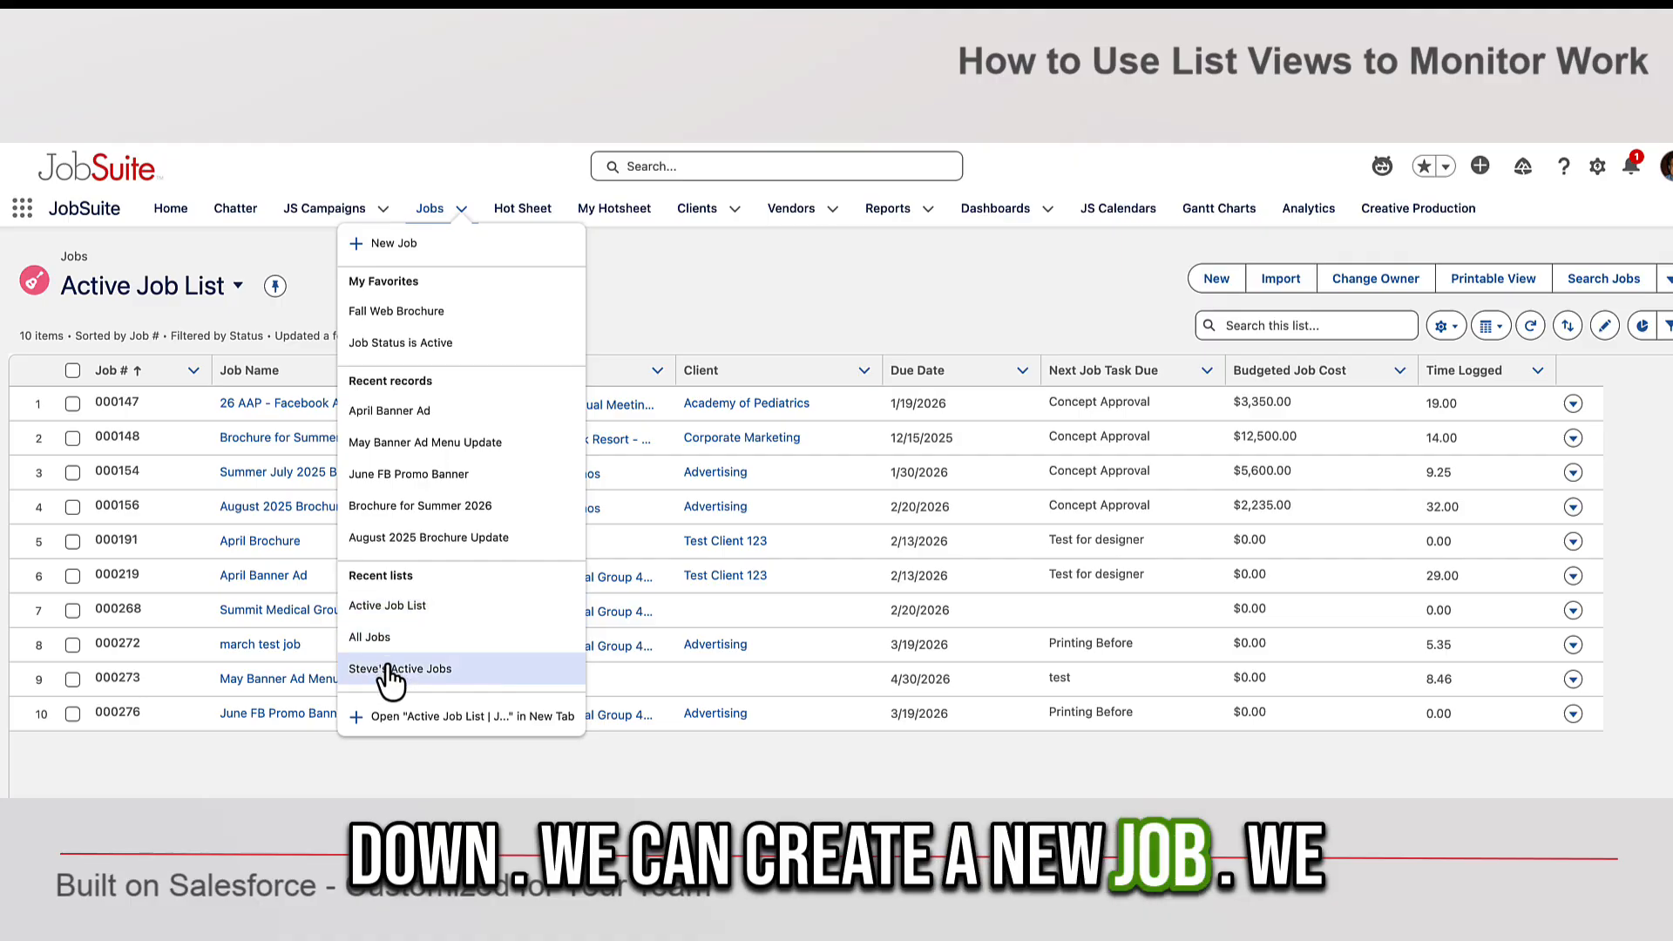
left_click(672, 282)
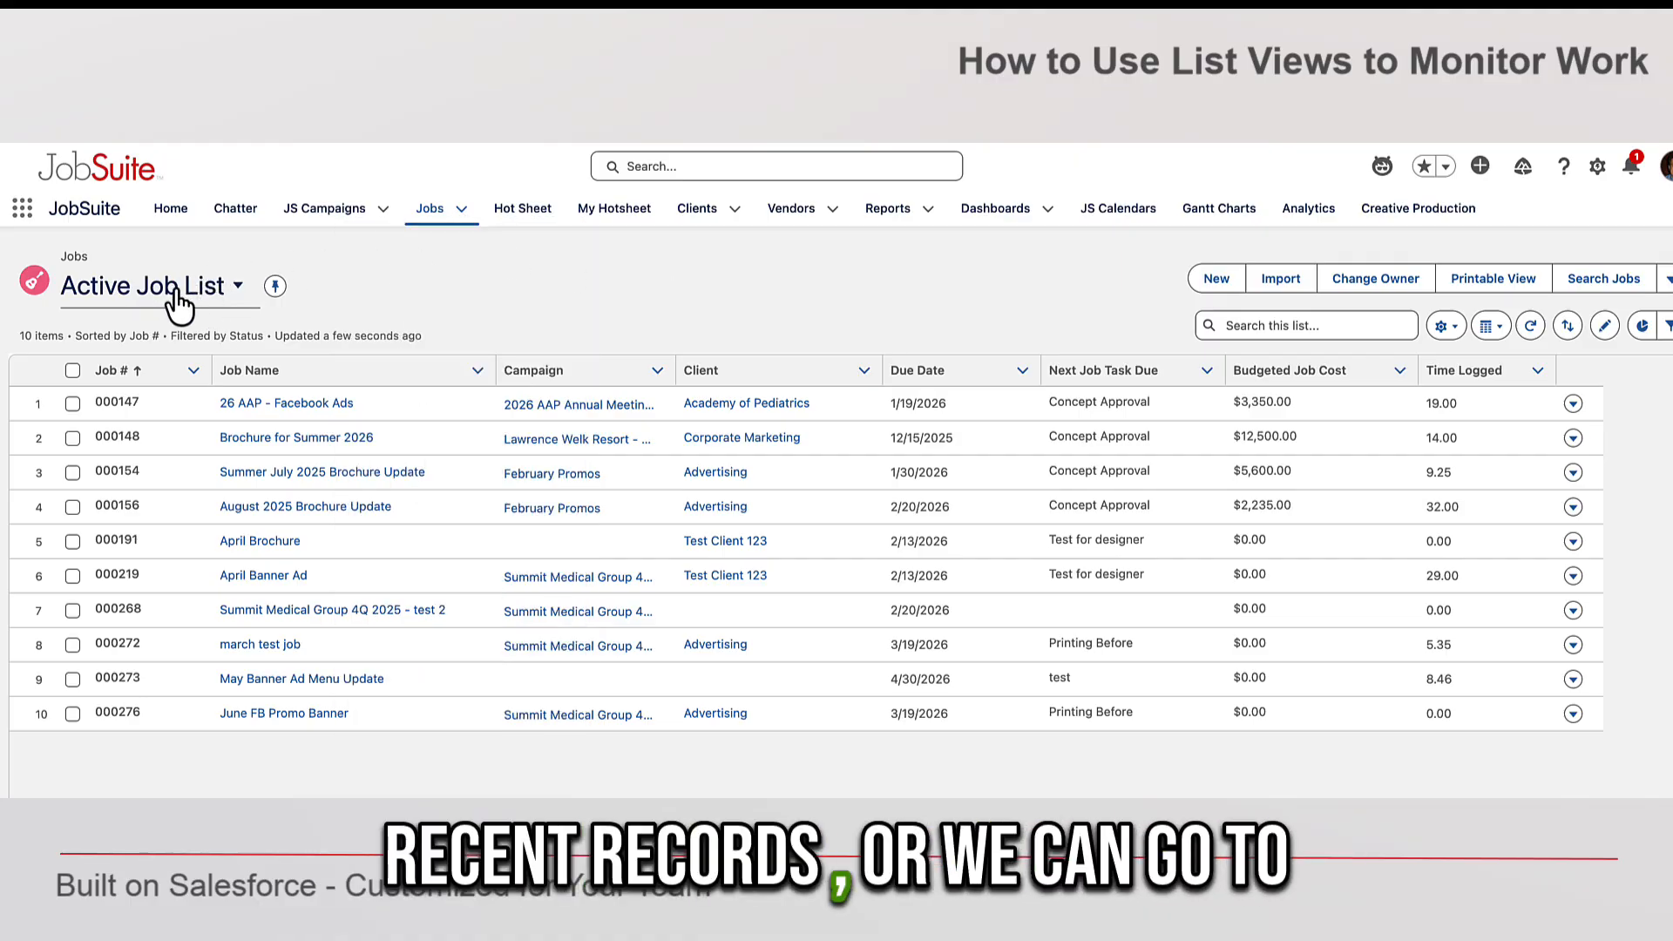
left_click(234, 290)
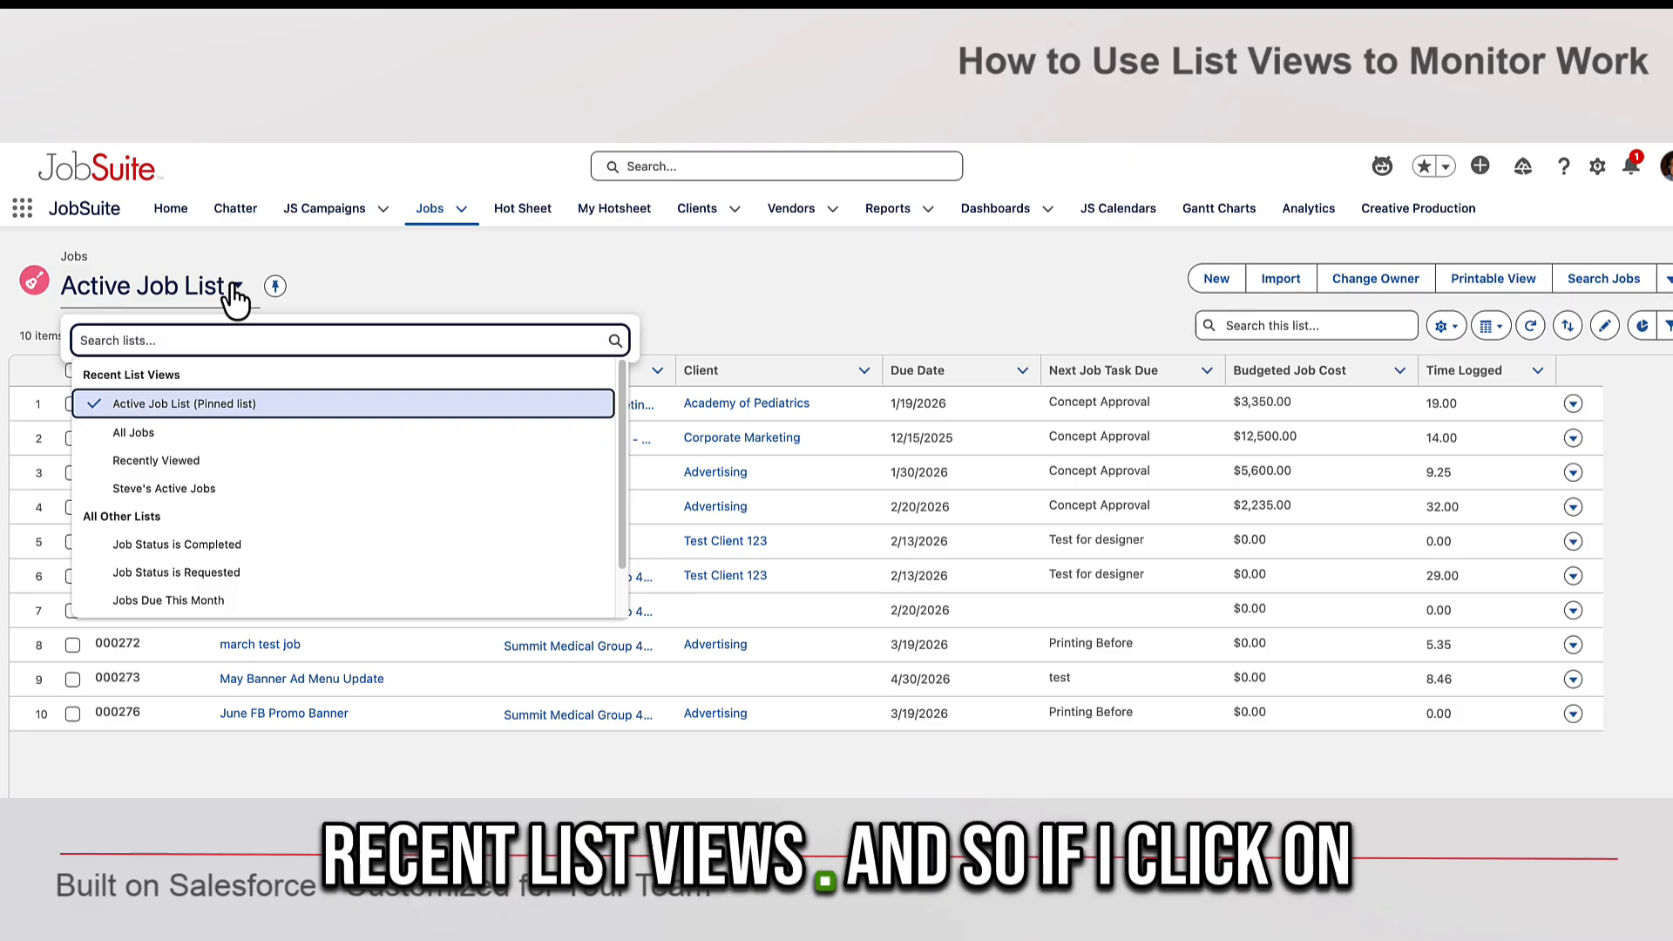
left_click(469, 276)
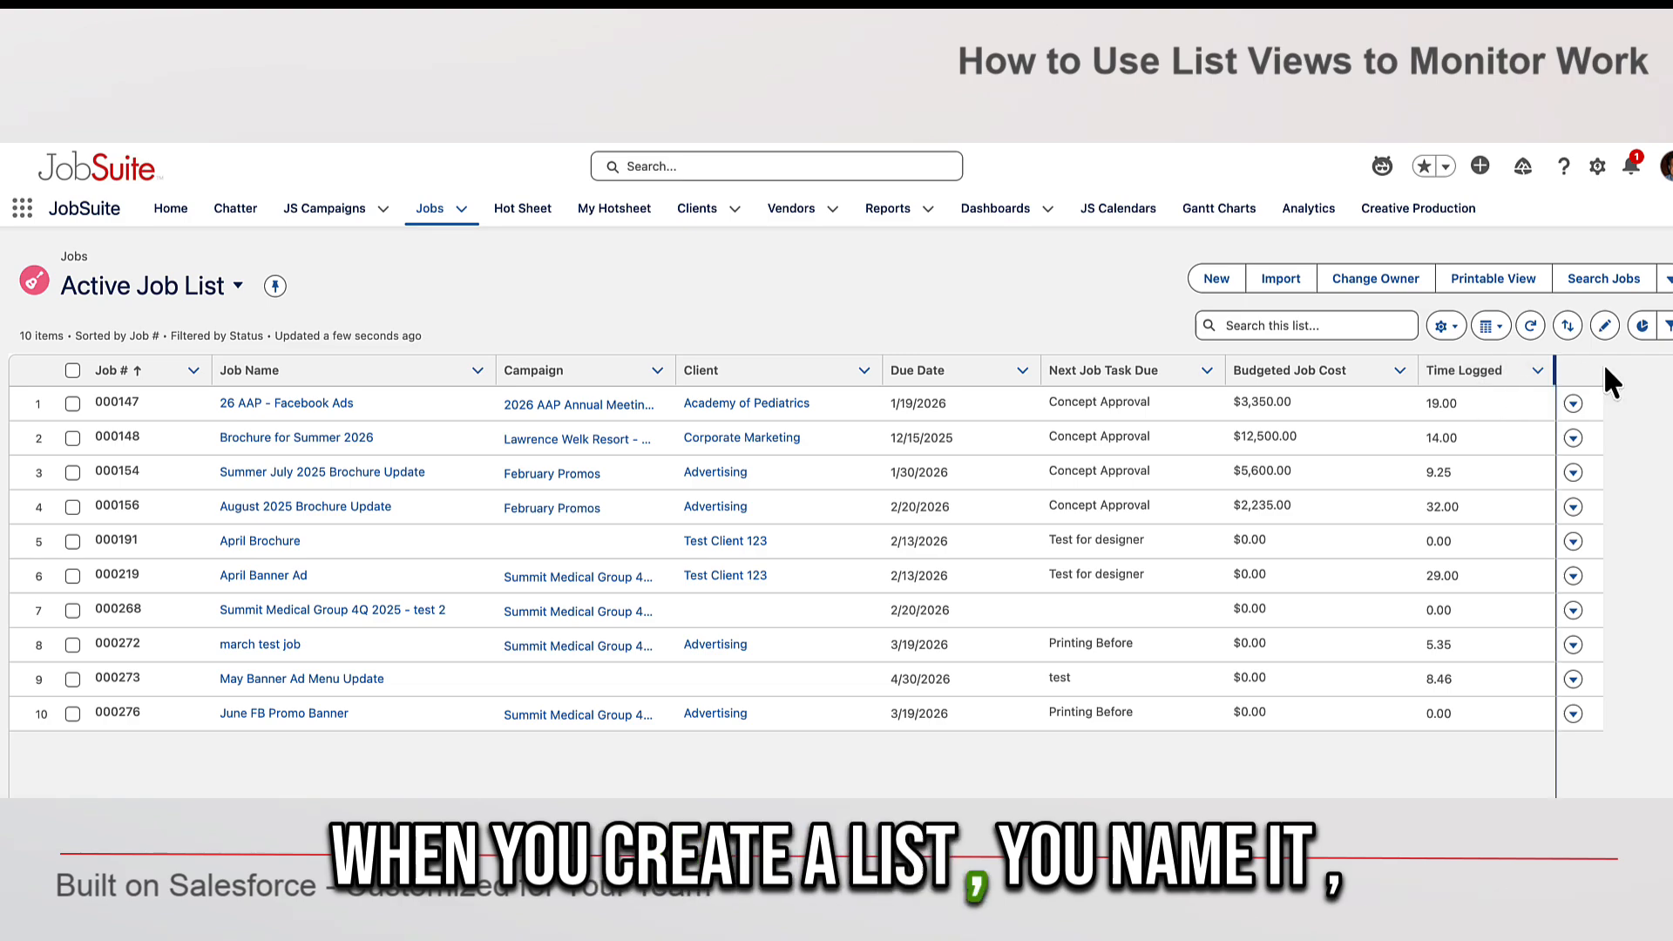
- Review the Active Job List's filter panel and column headers
left_click(1665, 328)
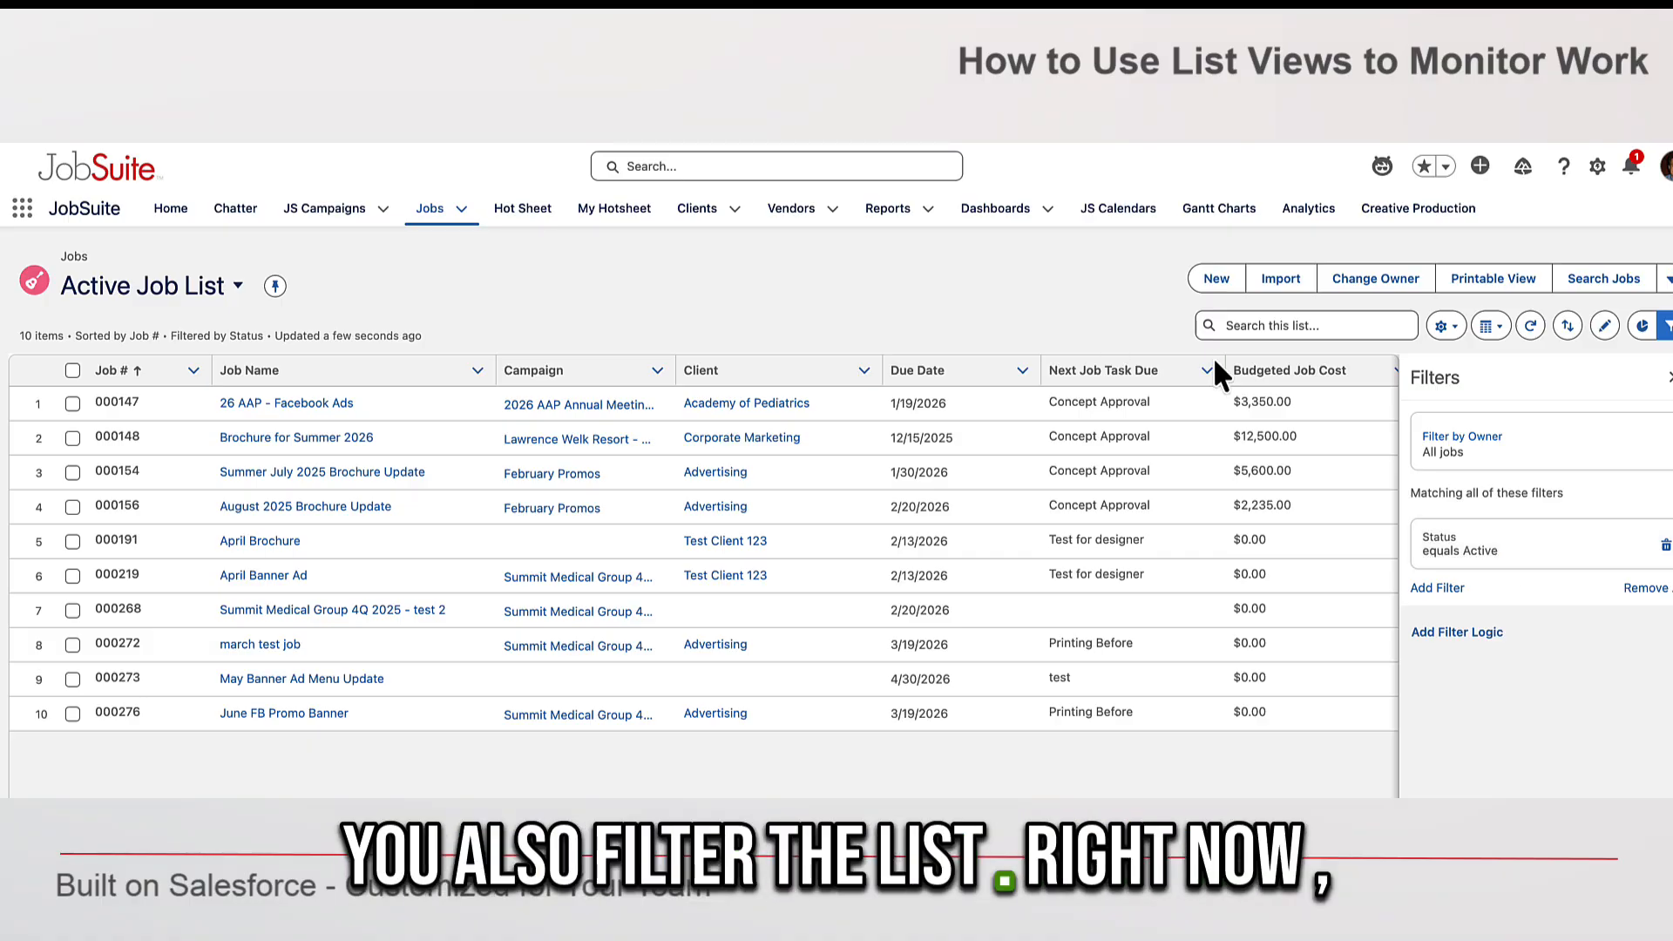
left_click(1665, 328)
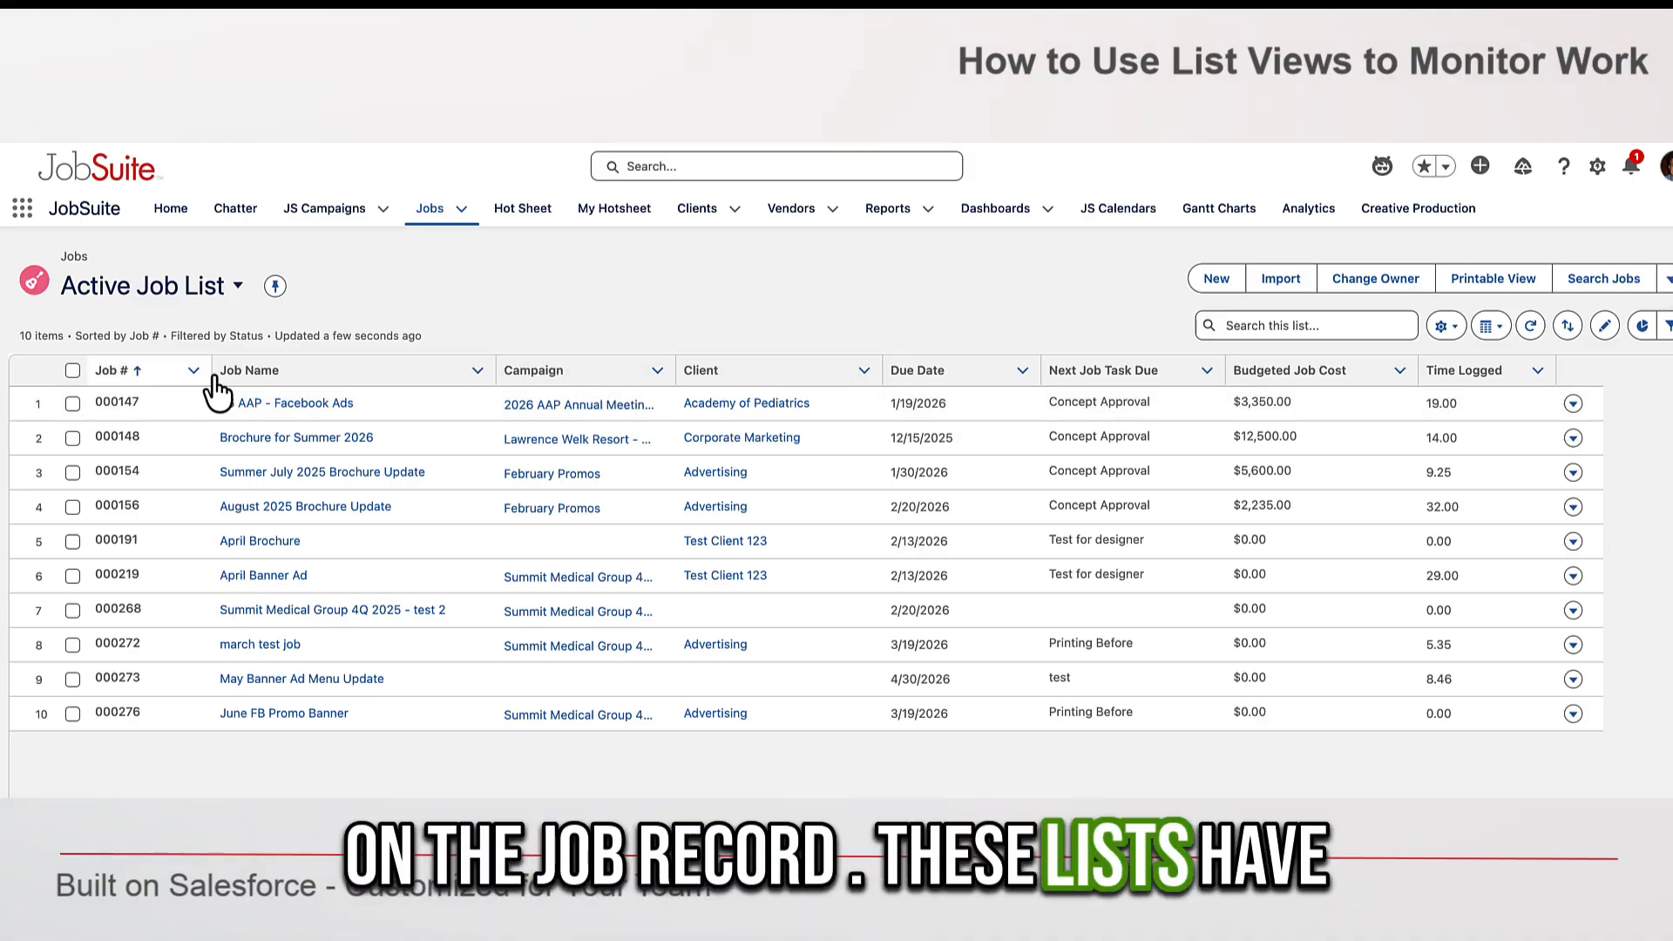
left_click(290, 380)
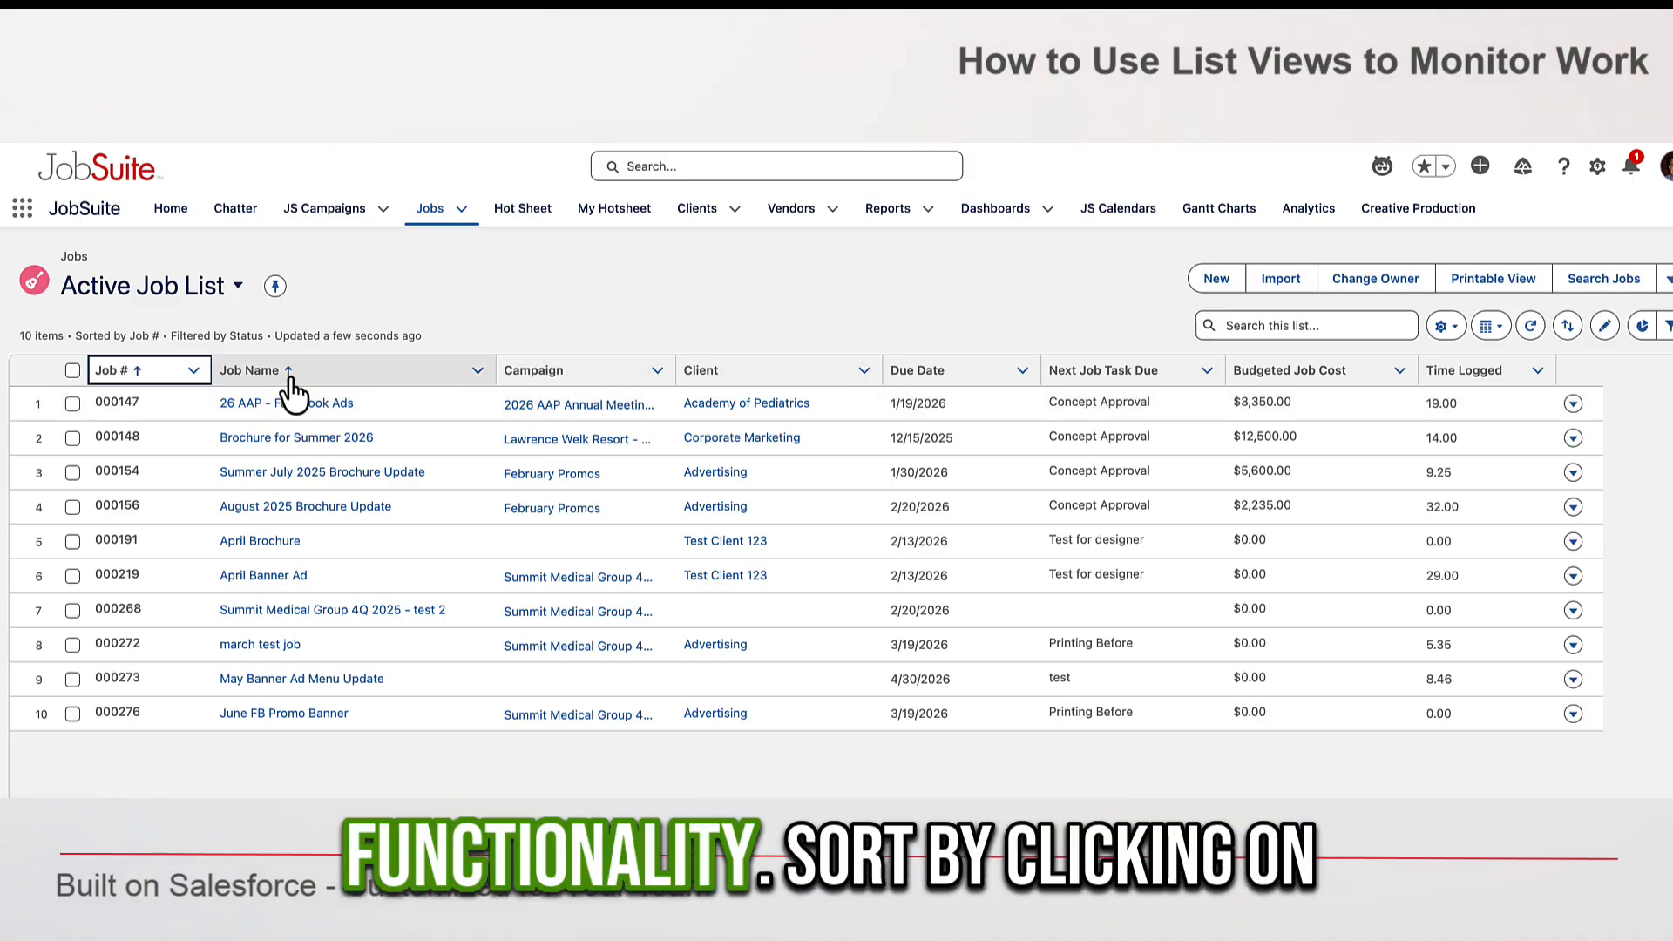
- Remove the Next Job Task Due column from the list's displayed fields
left_click(1450, 329)
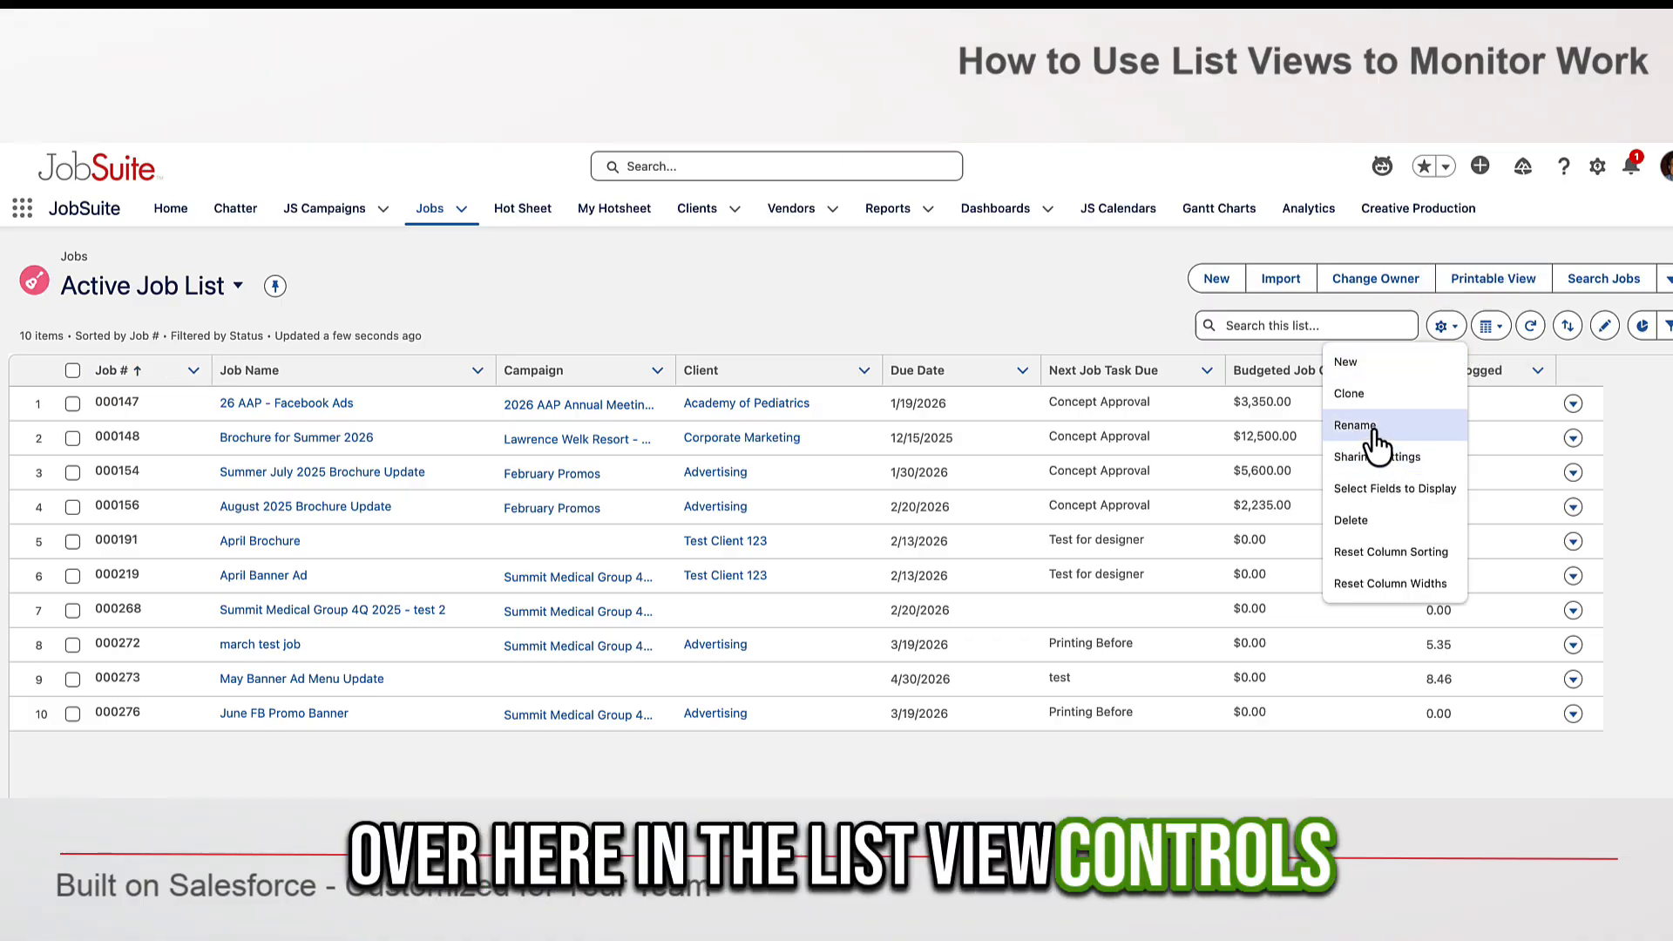
left_click(1403, 490)
left_click(1132, 504)
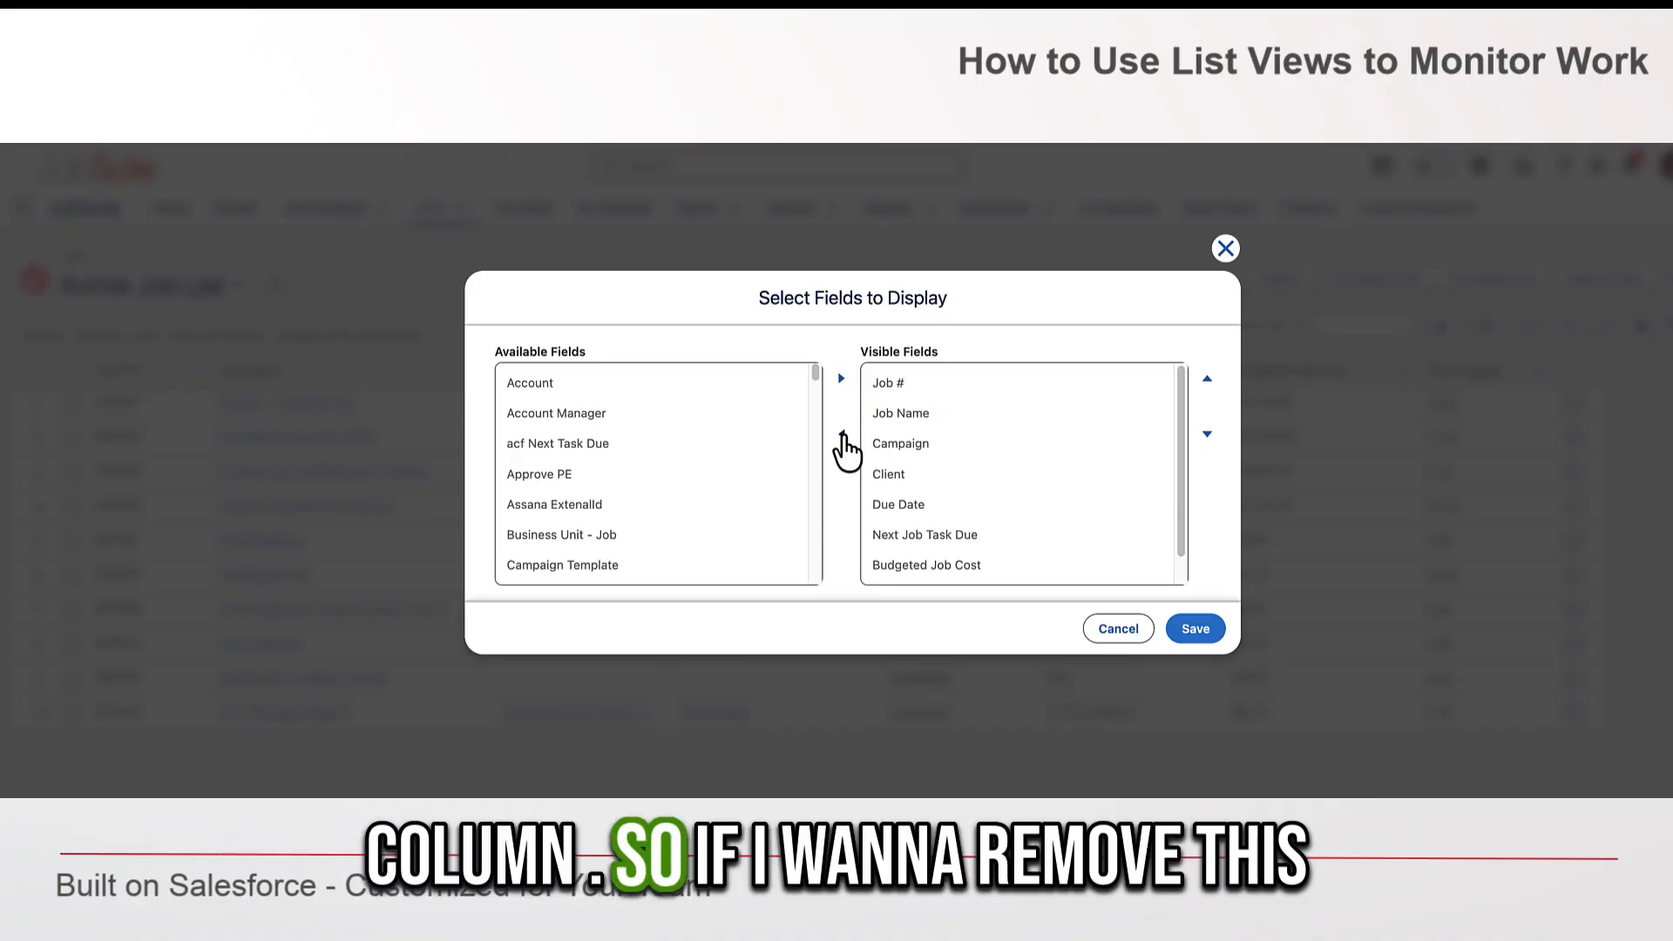
left_click(938, 535)
left_click(841, 434)
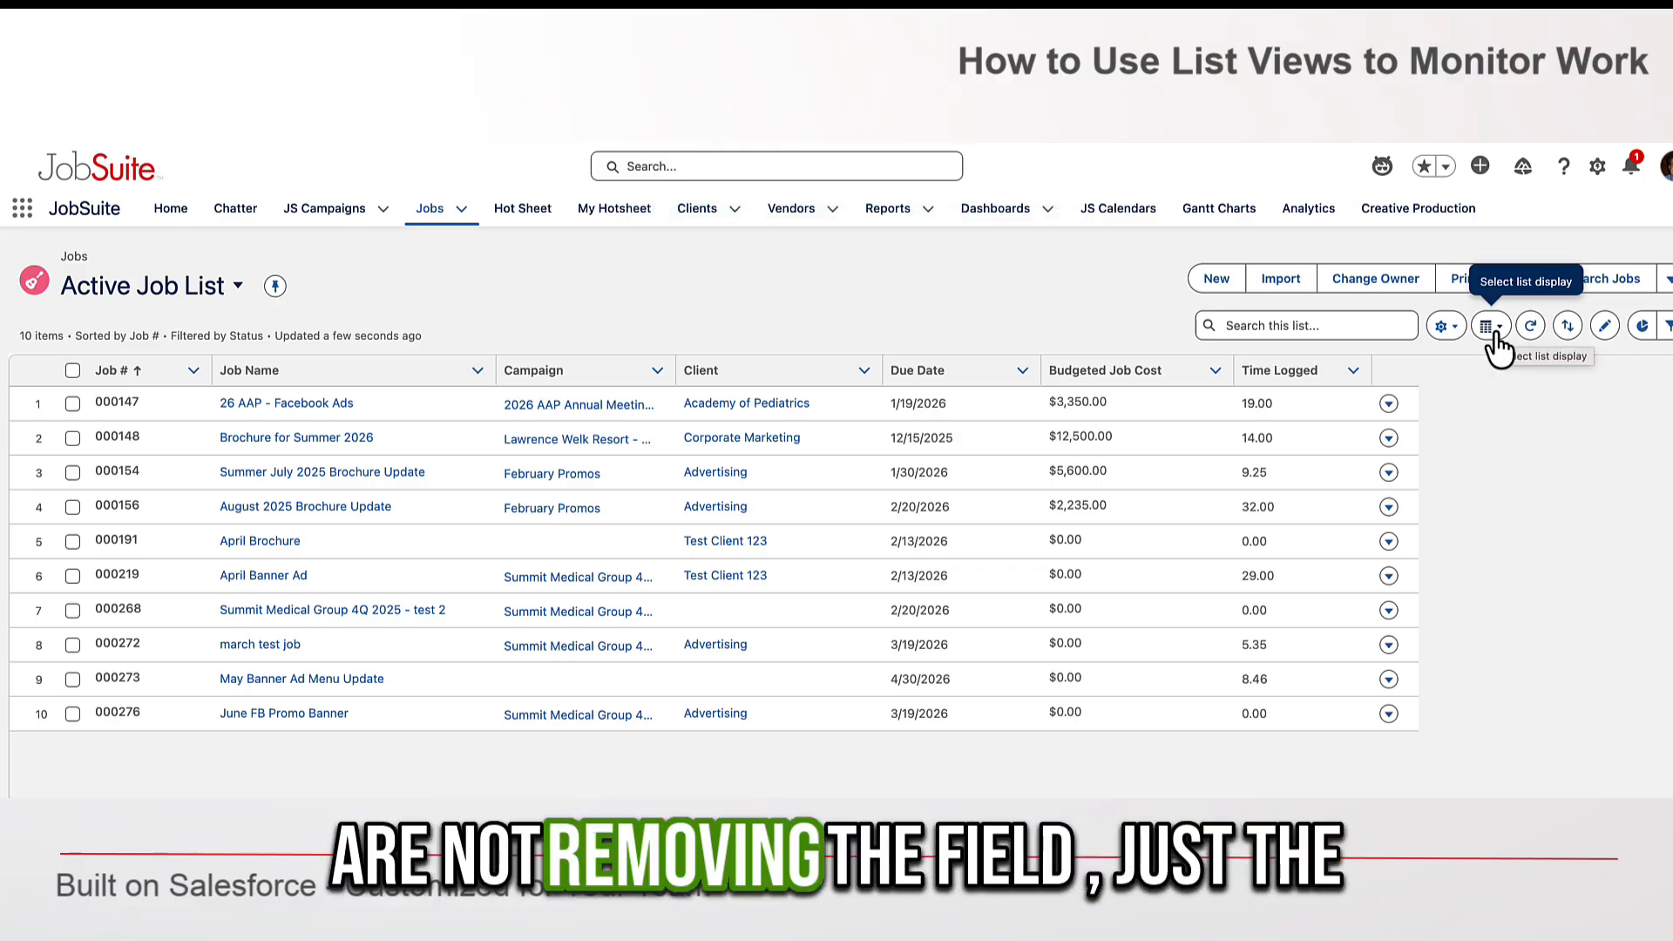
- Switch the list to Kanban display and move the 26 AAP - Facebook Ads job into Escalated
left_click(1494, 331)
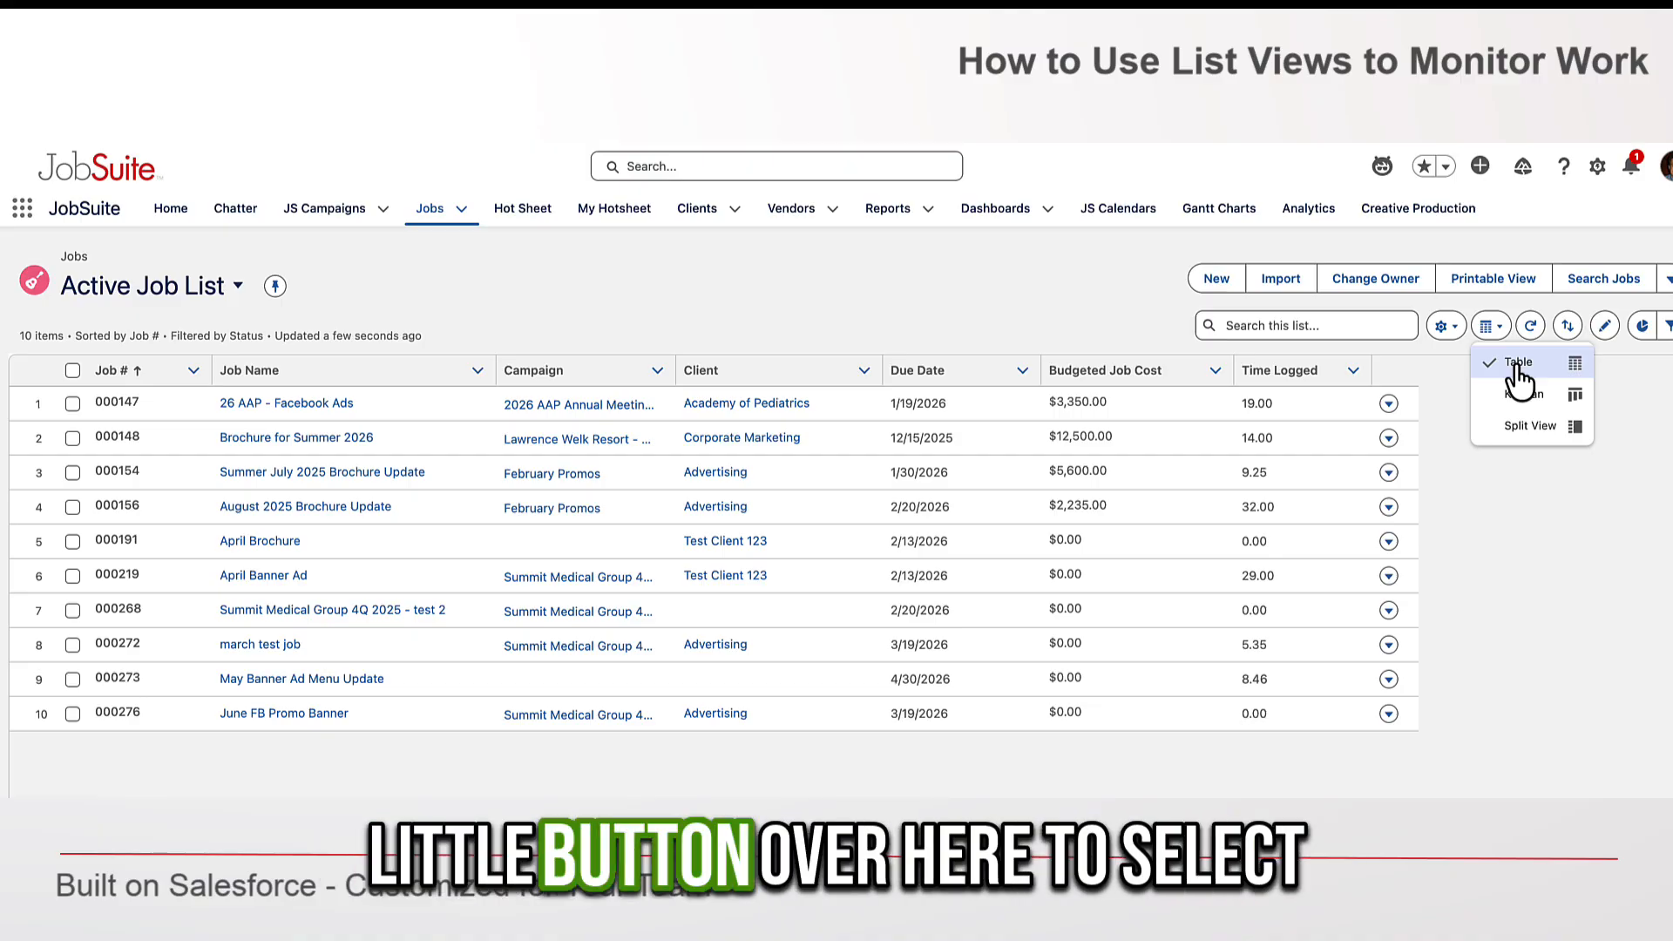
left_click(1525, 399)
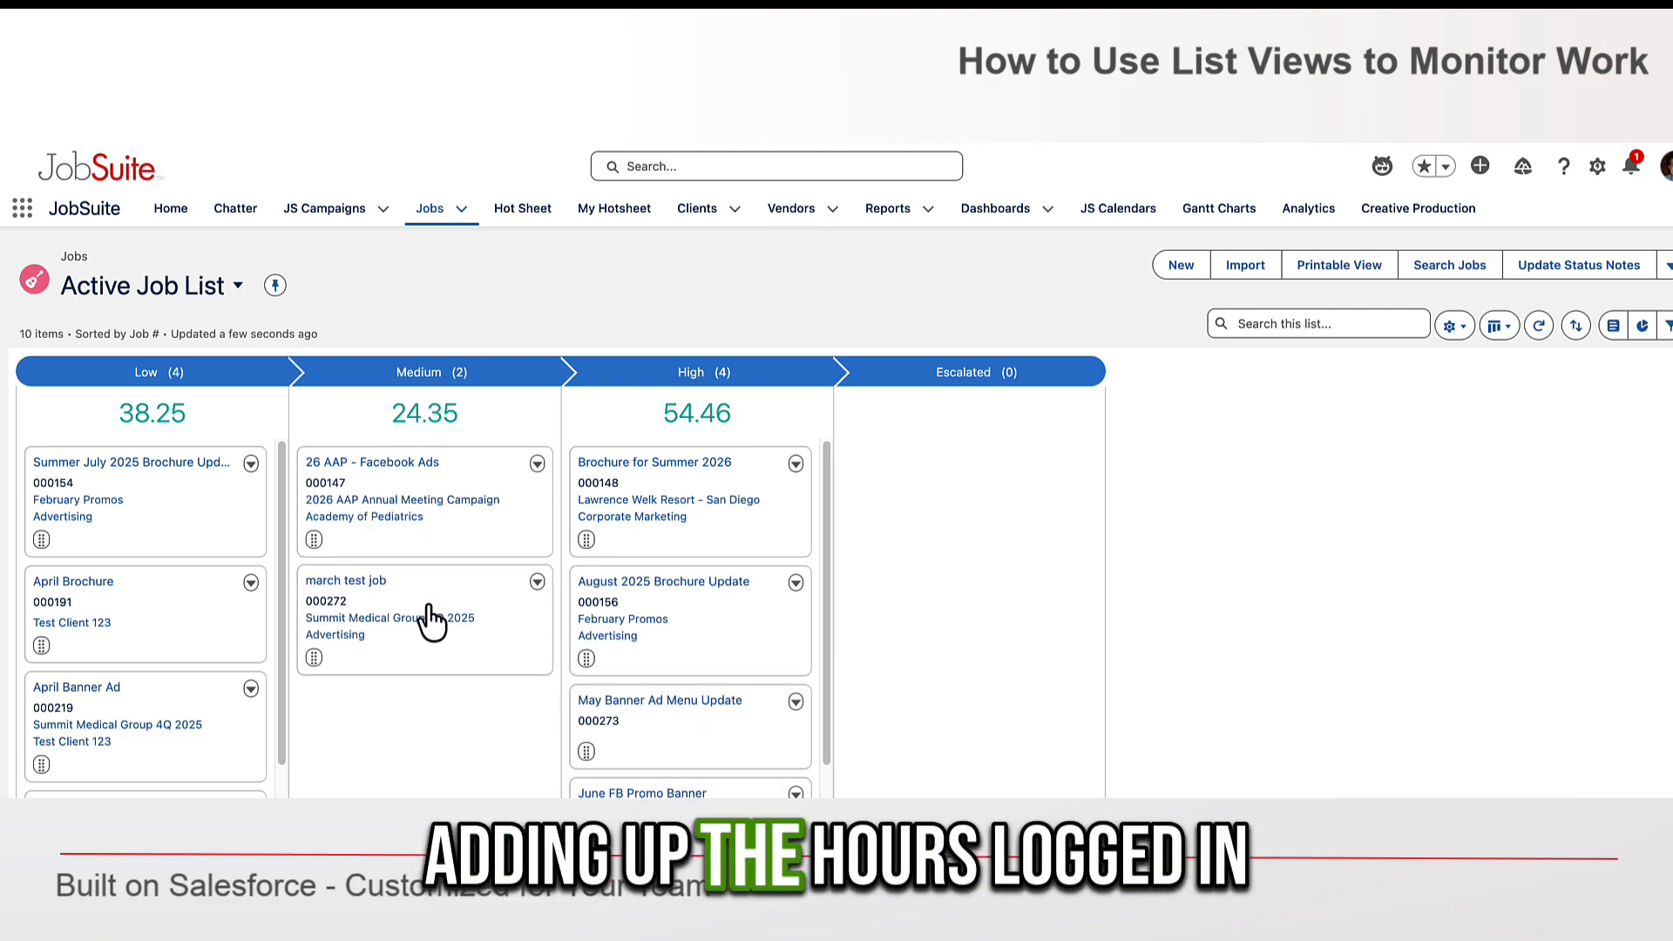
left_click_drag(422, 478, 945, 669)
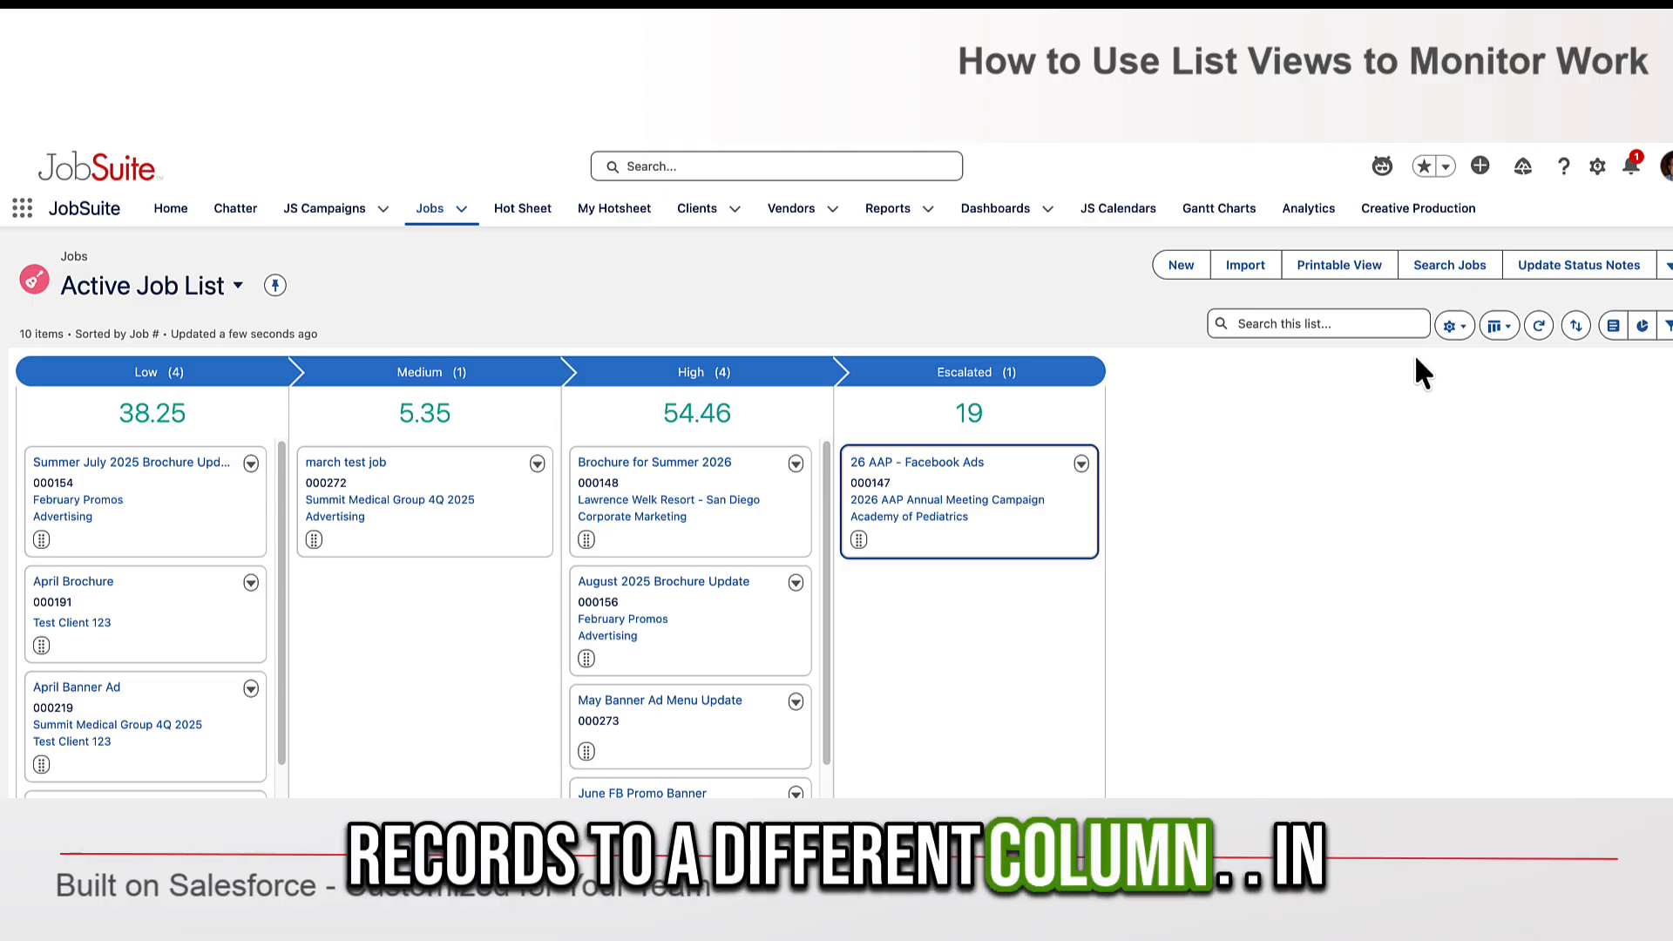
- Set the Kanban settings to summarize by Budgeted Job Cost
left_click(1453, 327)
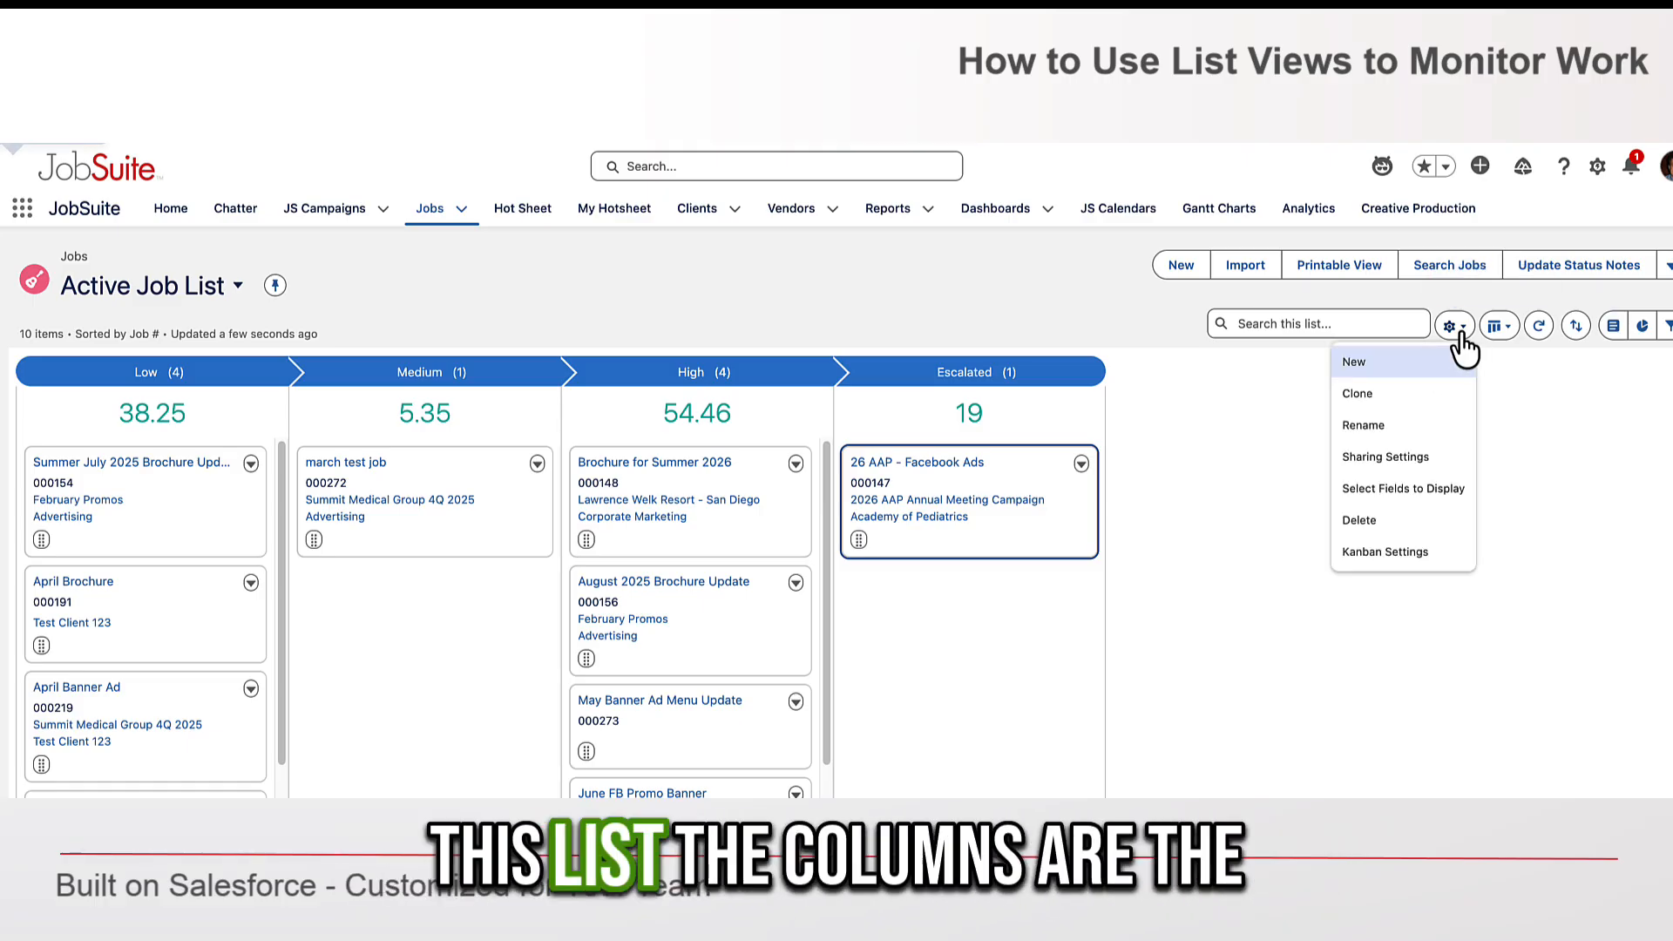
left_click(1385, 552)
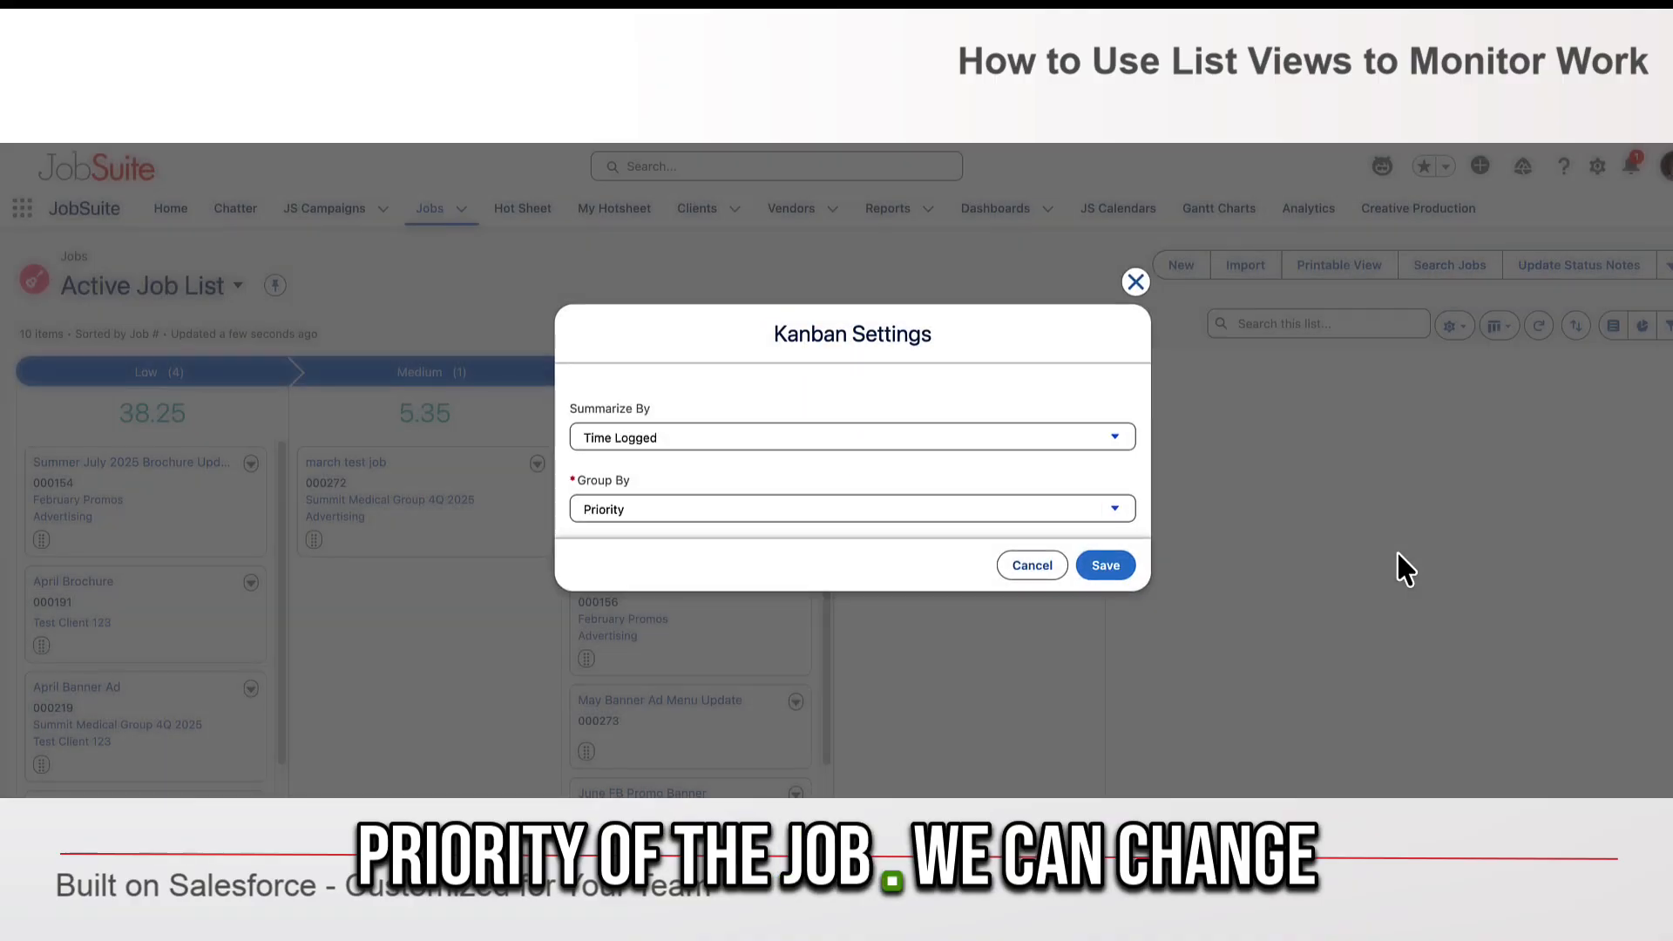
left_click(777, 438)
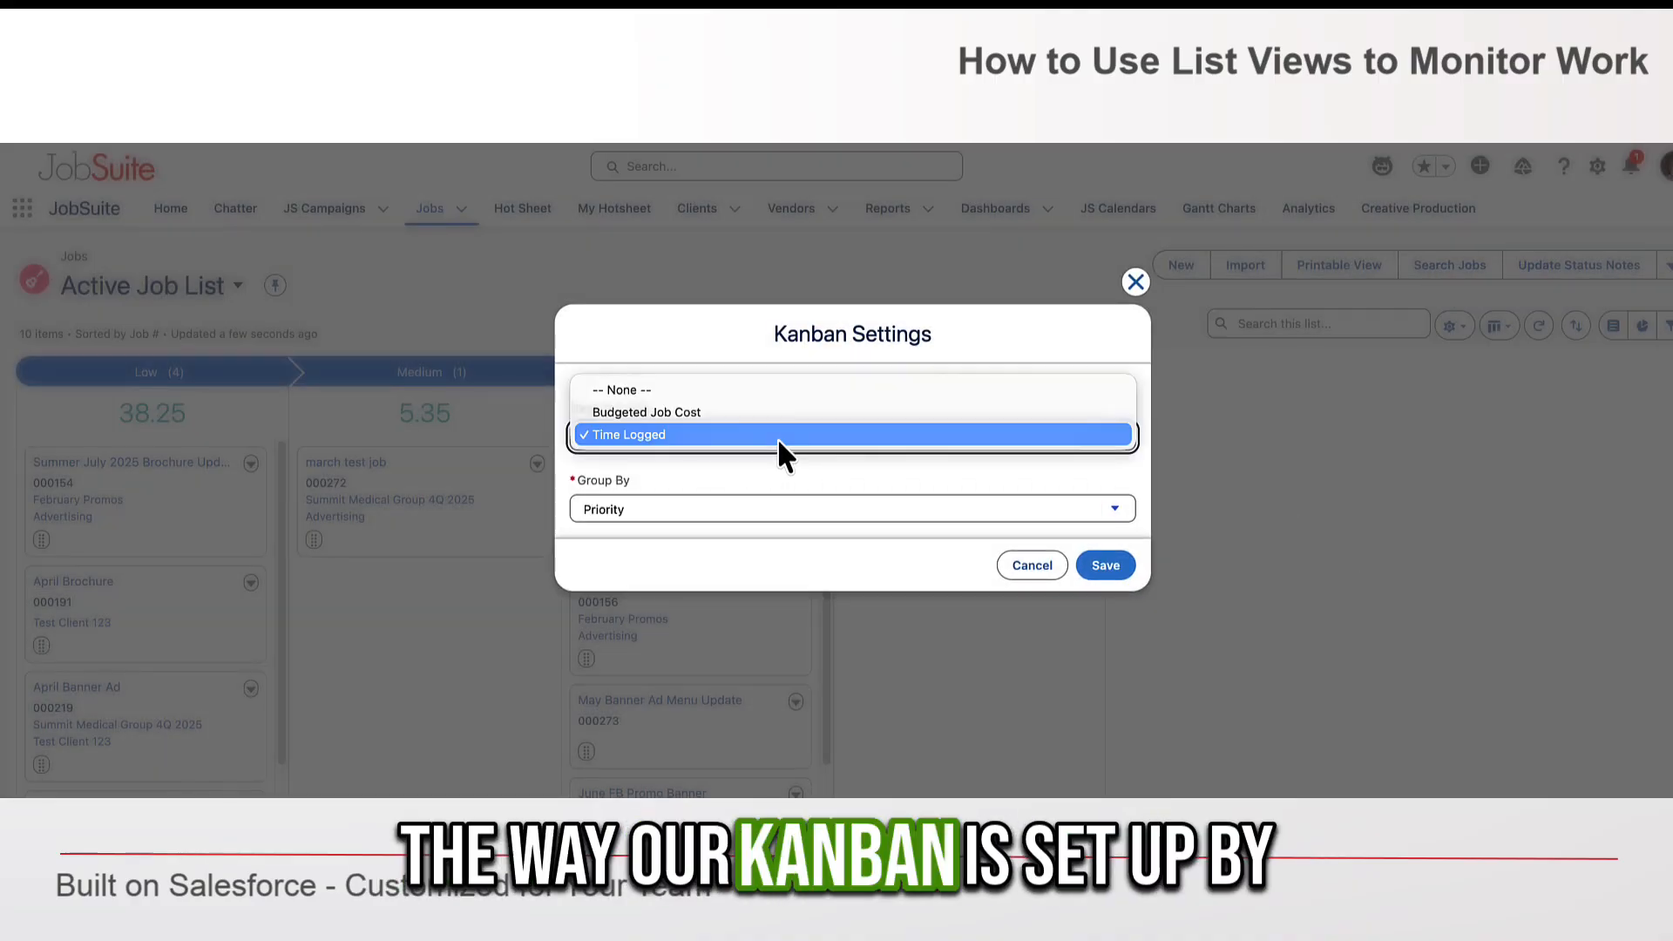
left_click(740, 410)
left_click(1105, 565)
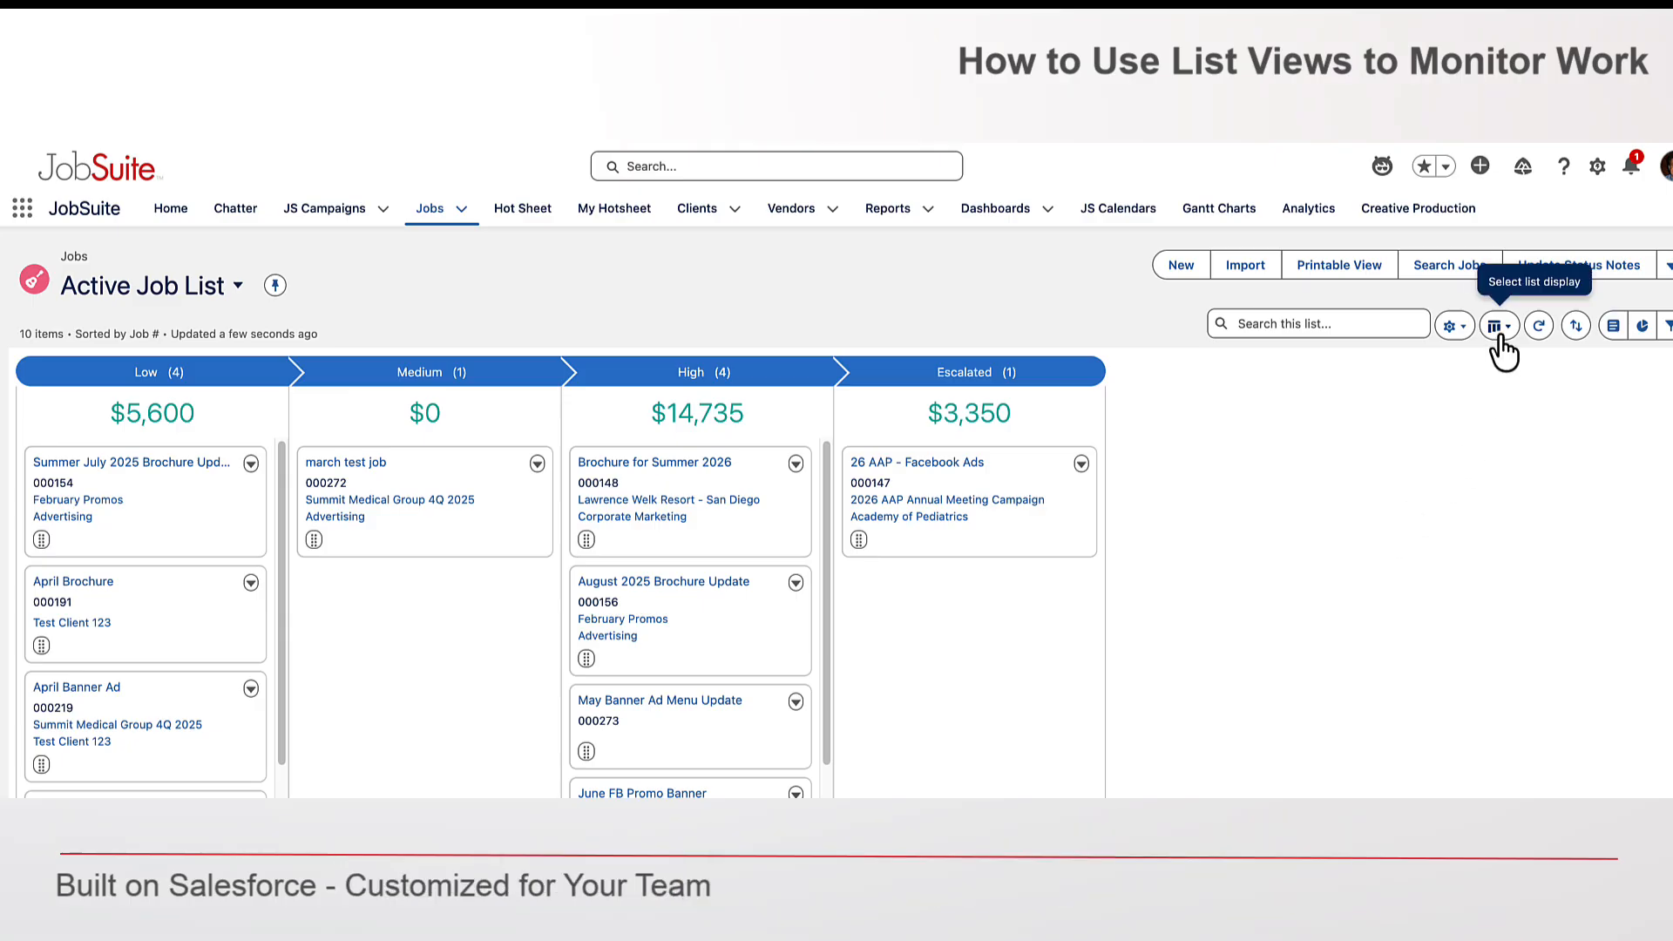
- Switch the list to Split View and open several job records in turn
left_click(1535, 428)
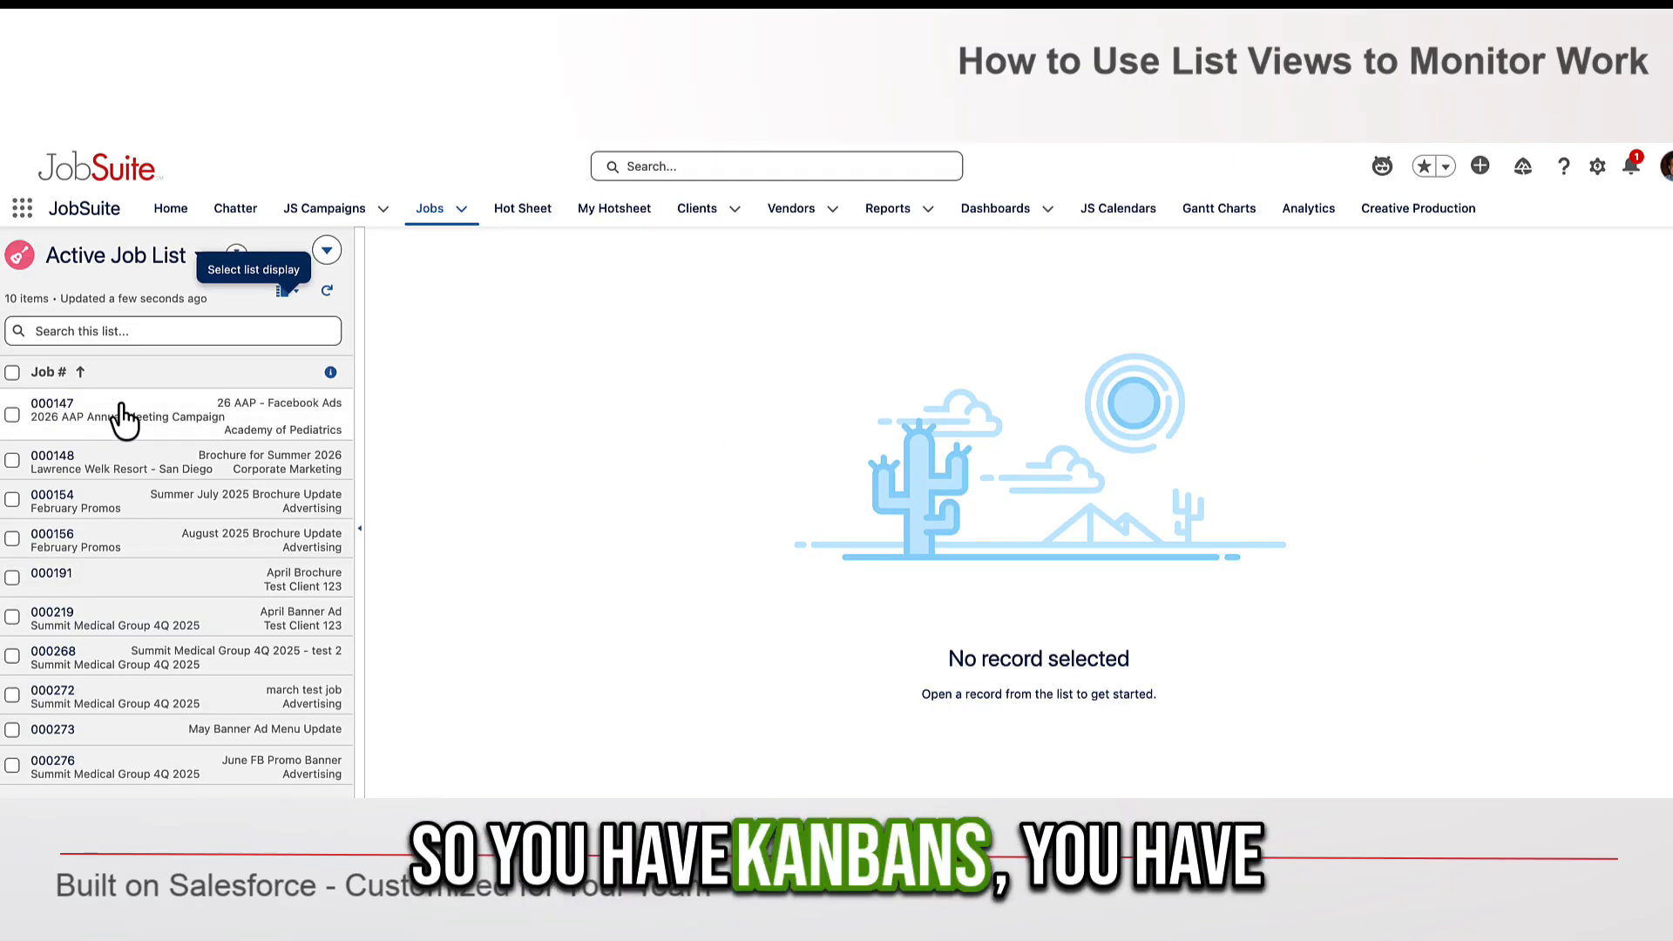
left_click(116, 421)
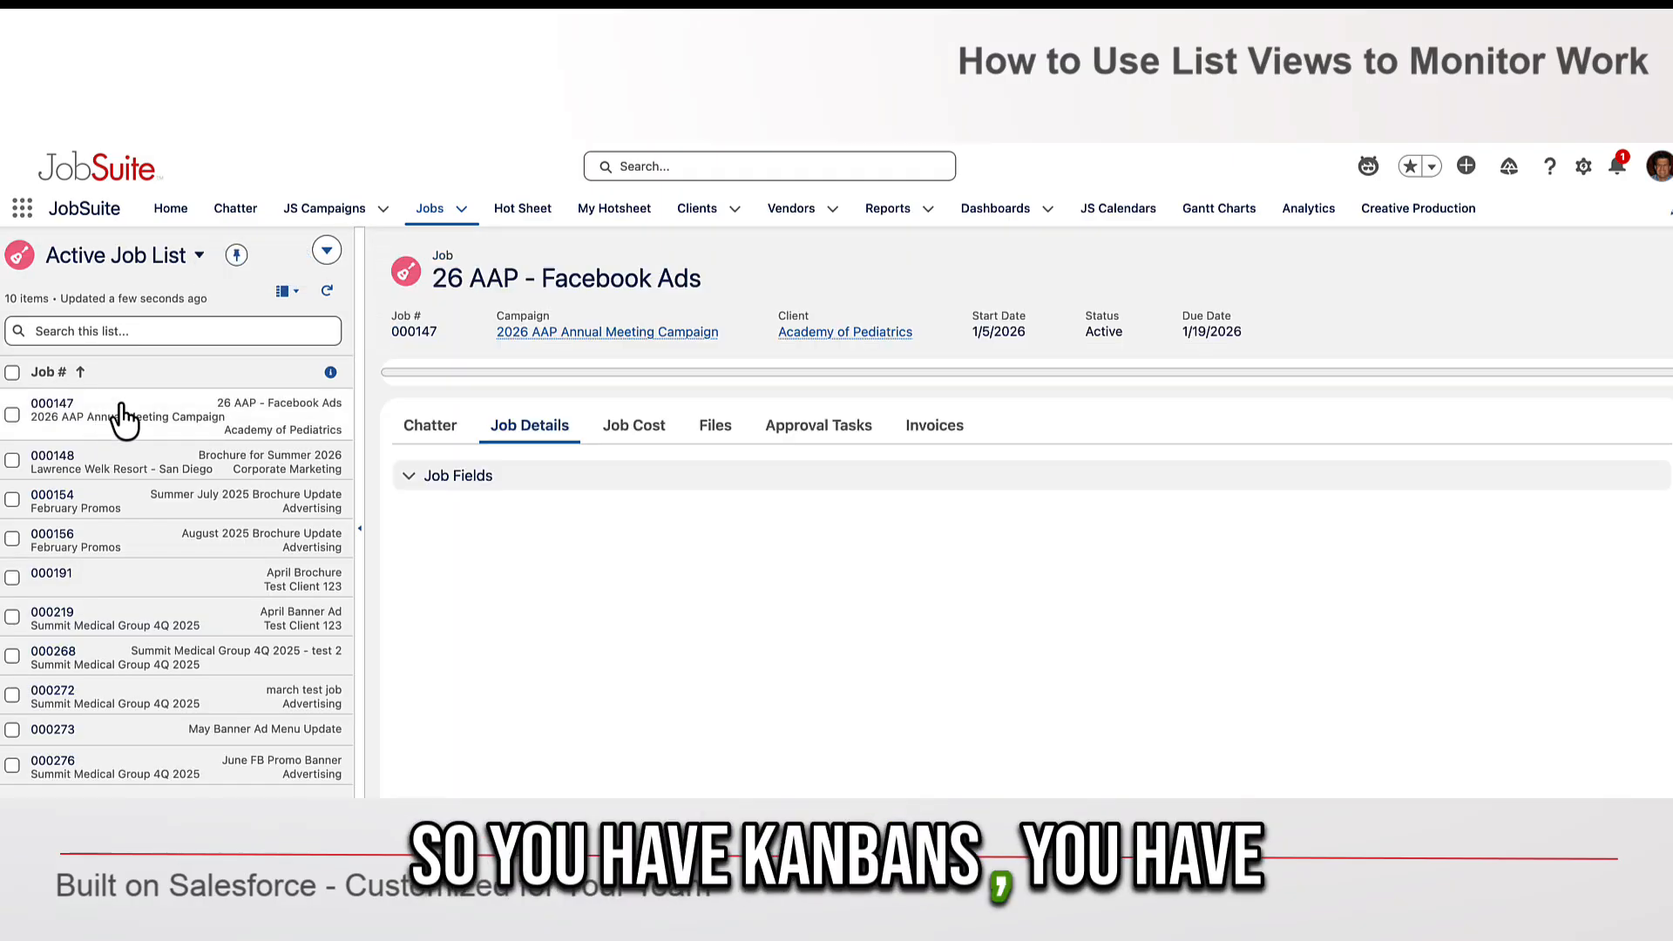
left_click(148, 471)
left_click(150, 504)
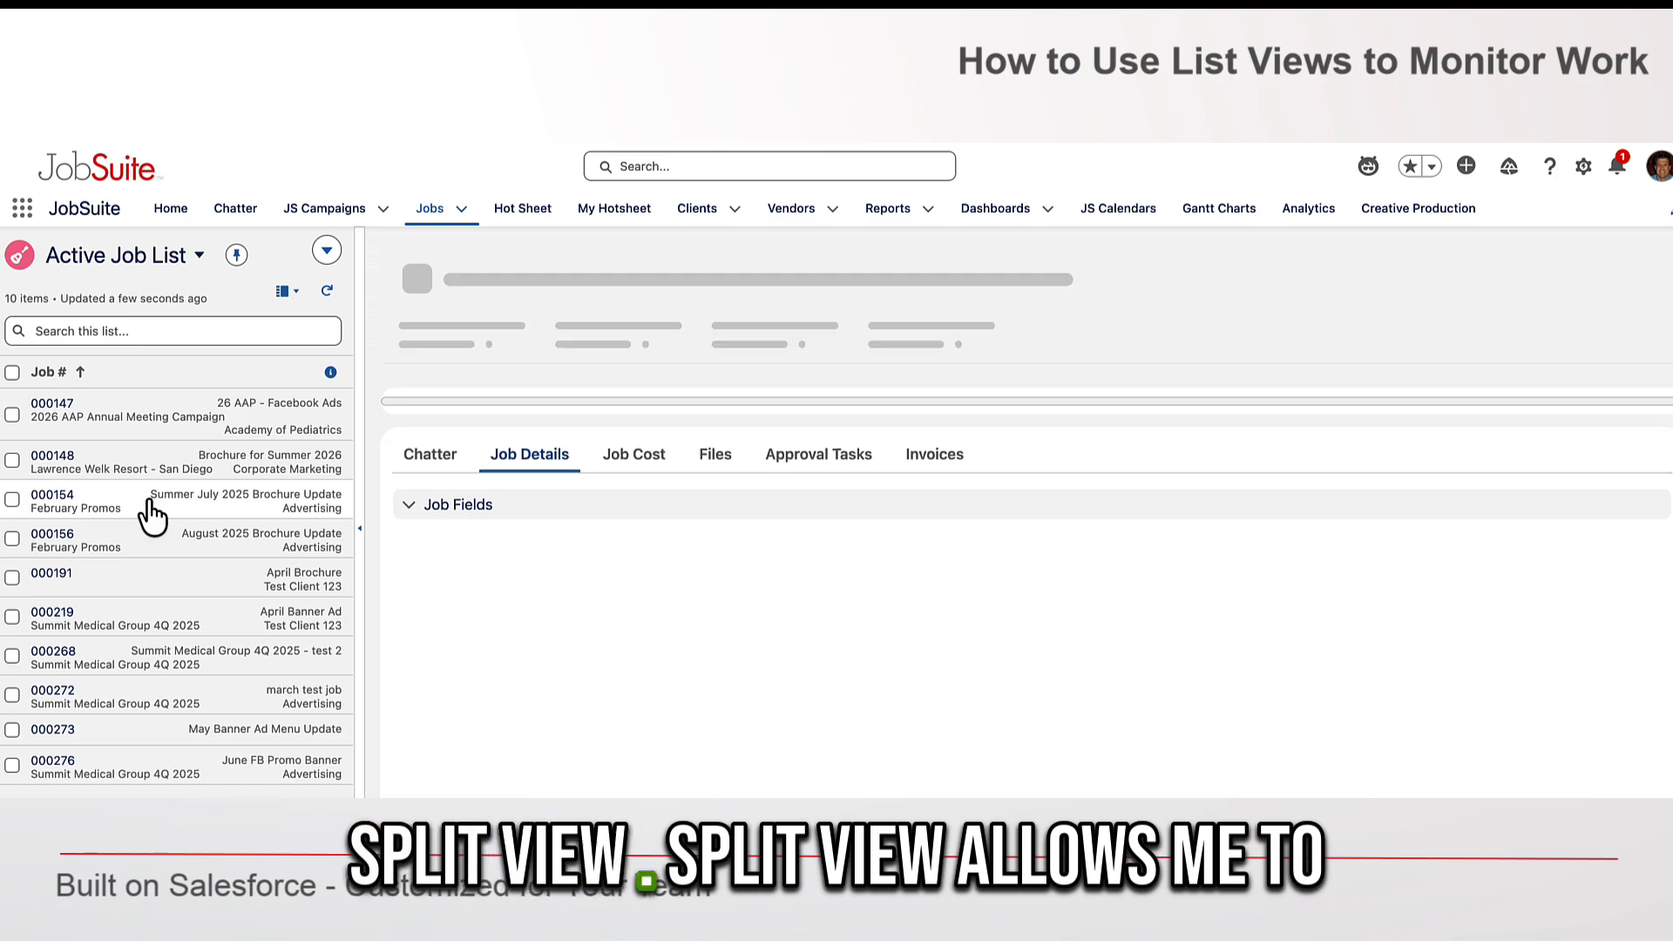
left_click(152, 540)
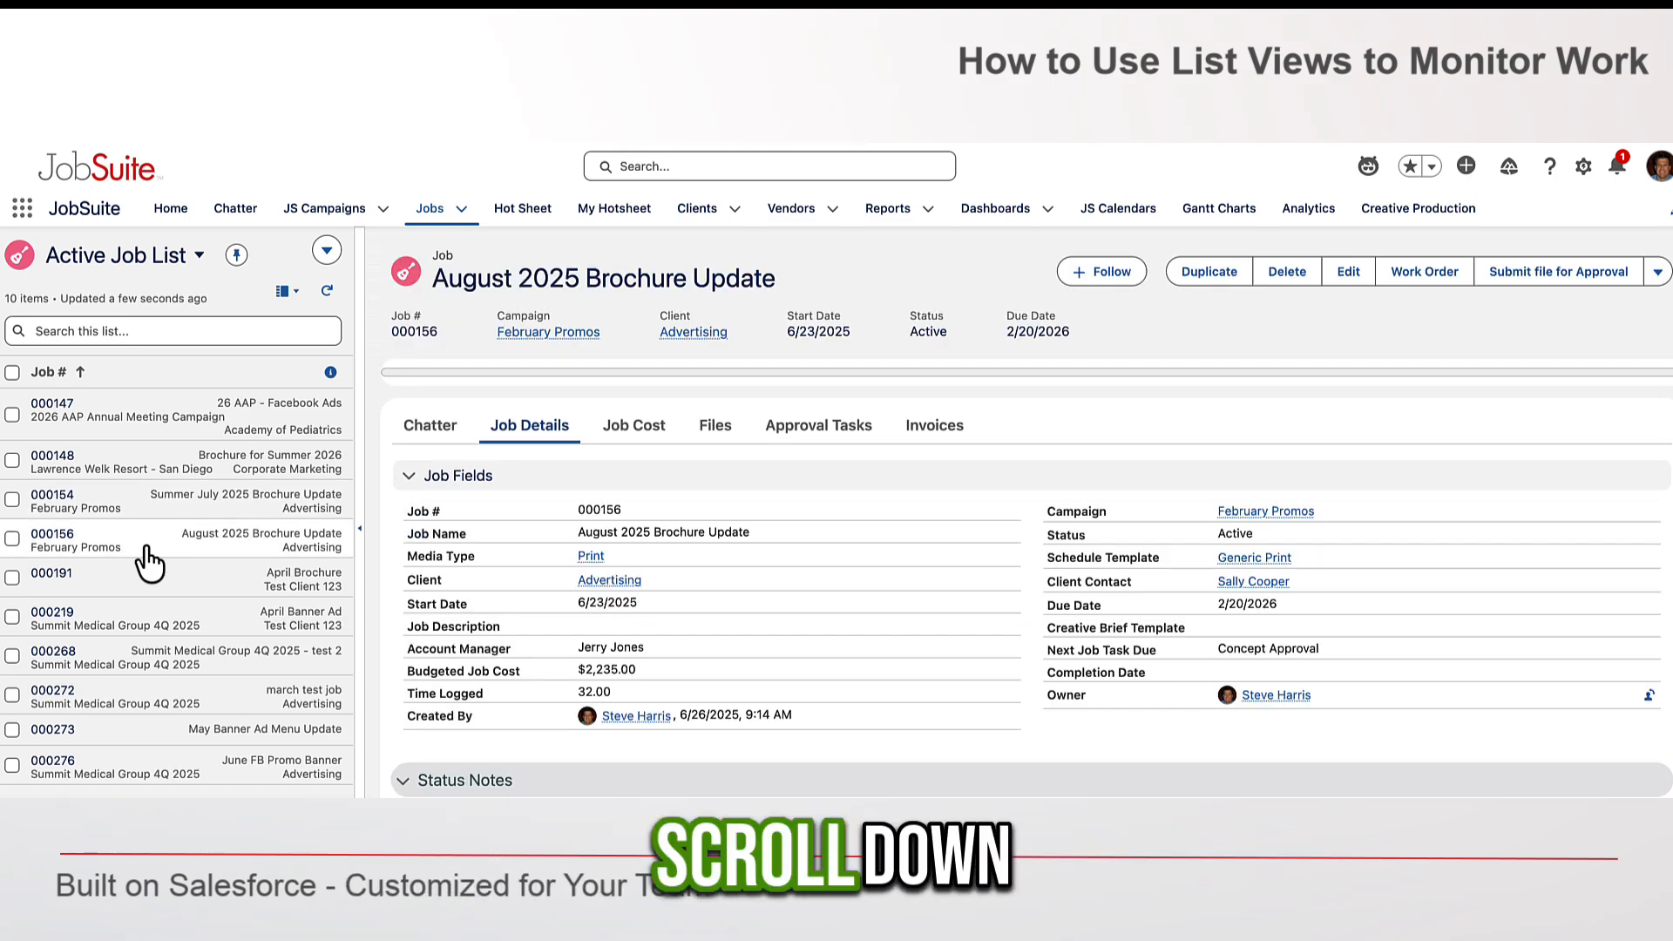
left_click(156, 585)
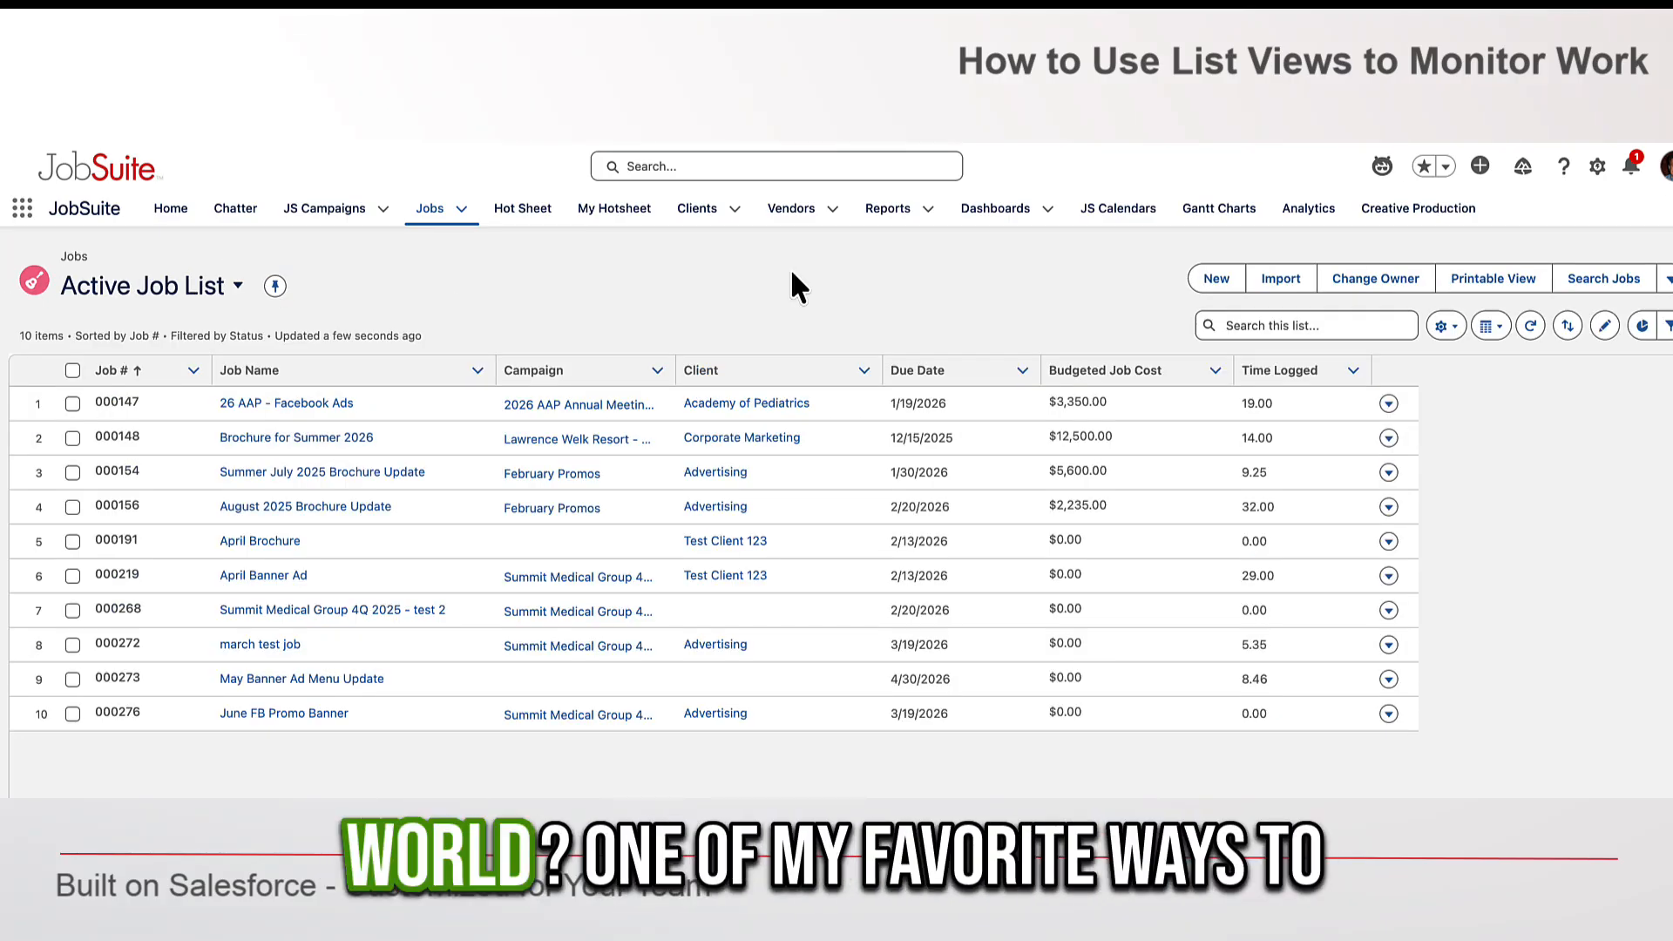
- Add the Status field to the list's displayed columns
left_click(1445, 326)
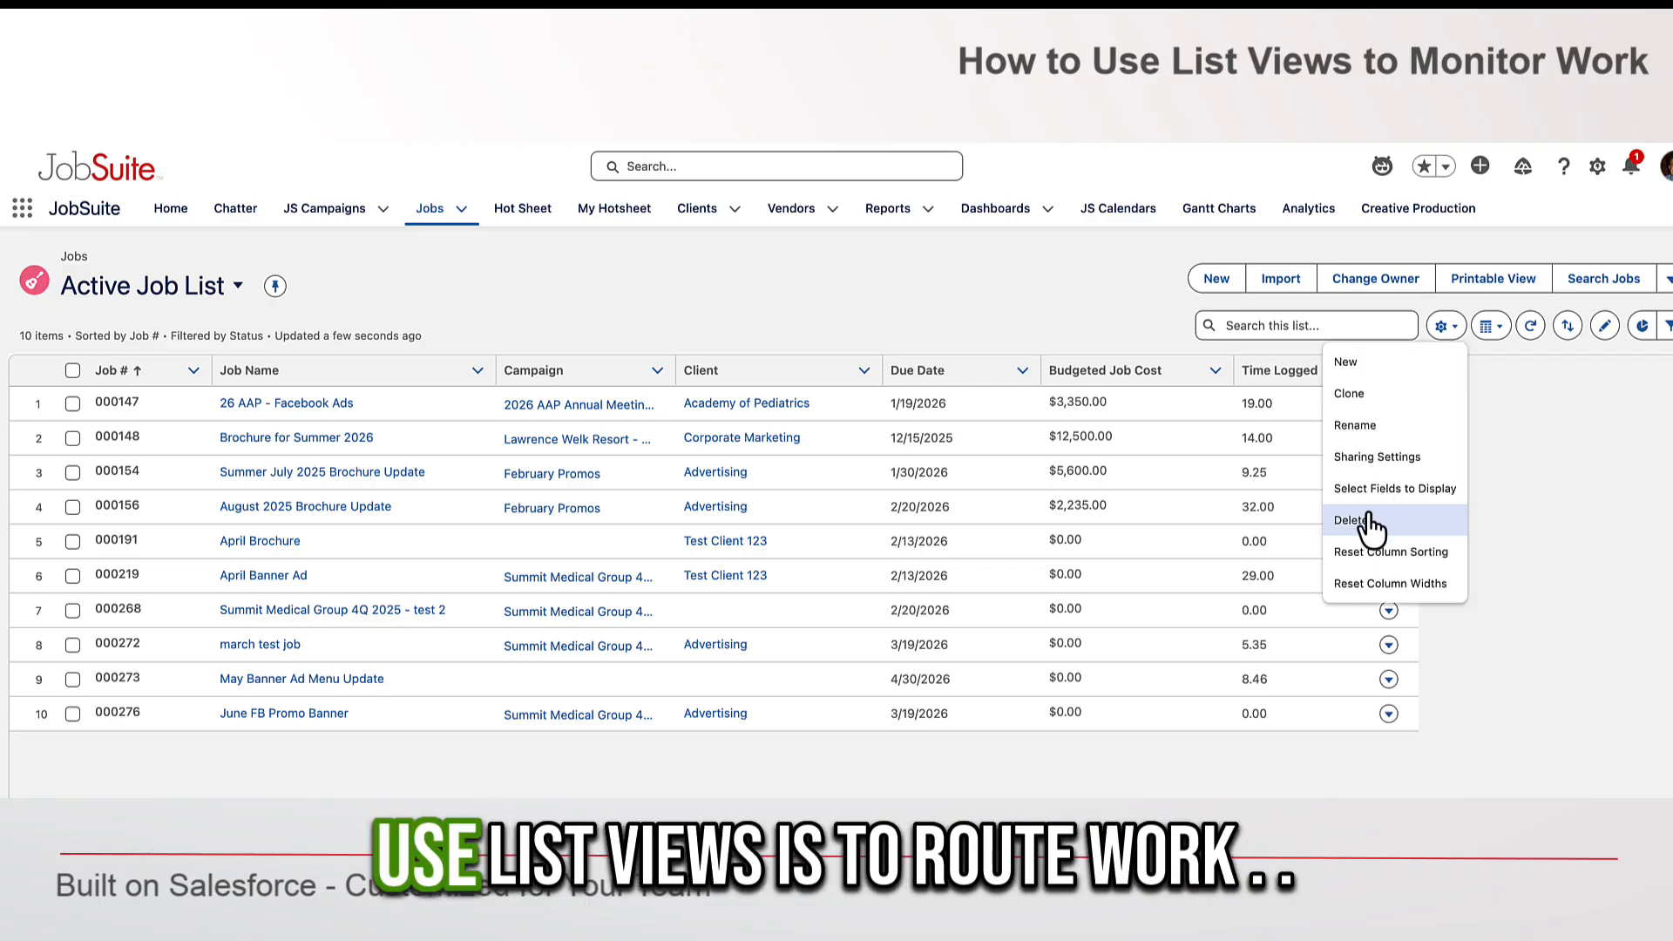
left_click(1380, 490)
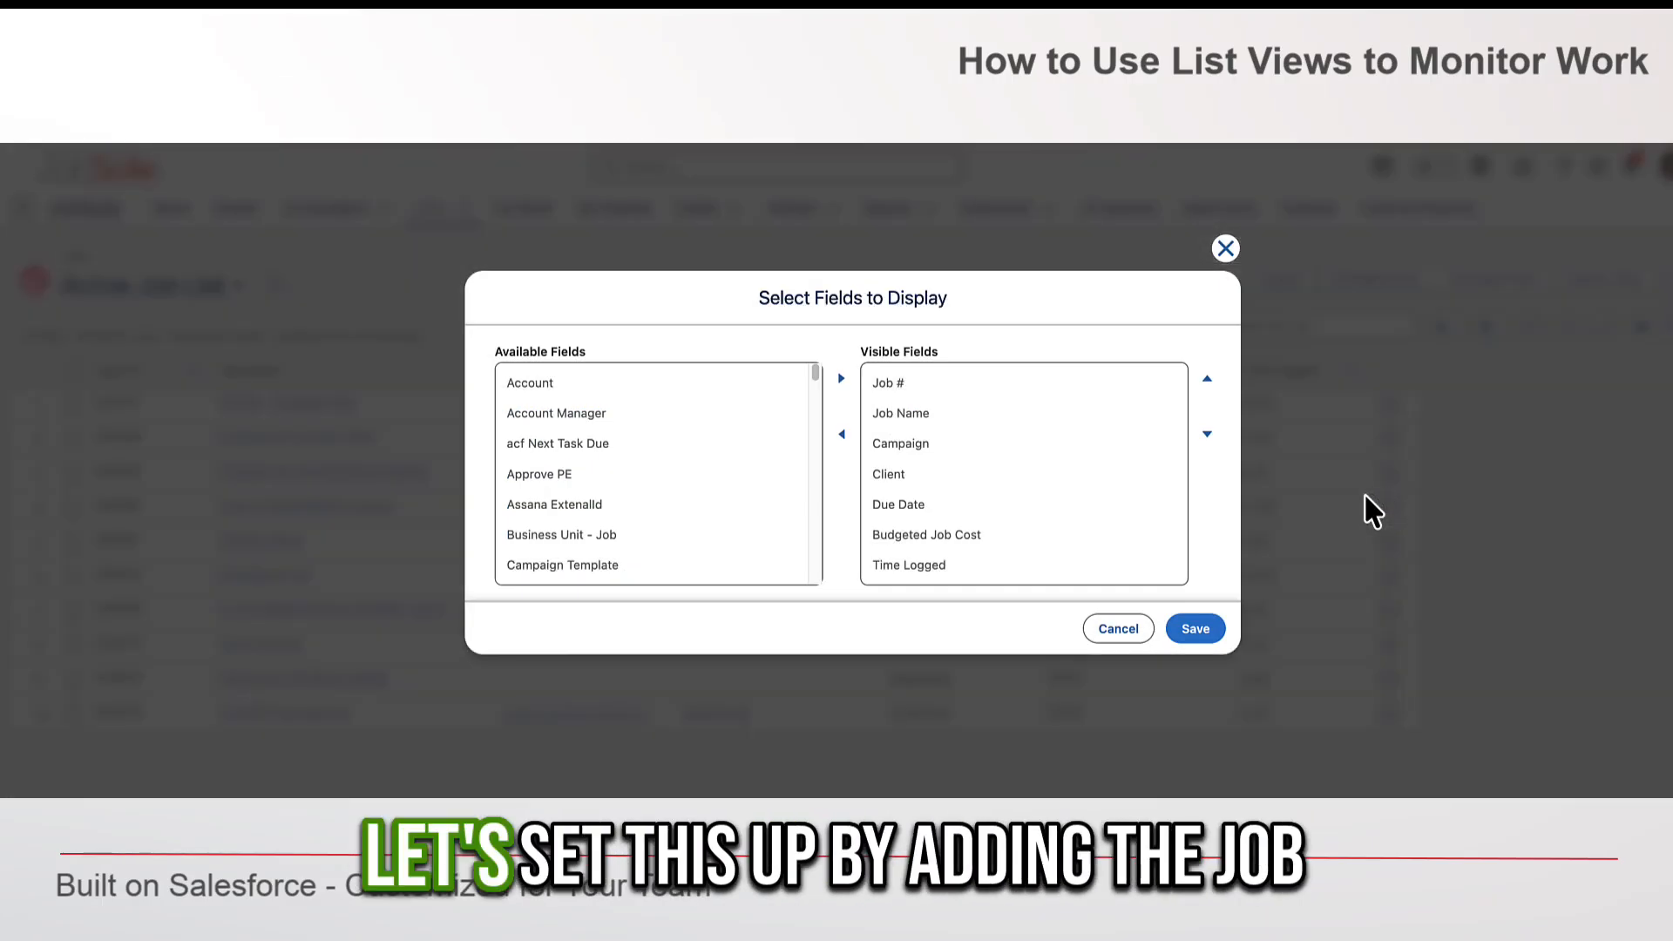
scroll(729, 511, "down", 5)
left_click(729, 495)
scroll(729, 514, "down", 2)
scroll(729, 514, "down", 10)
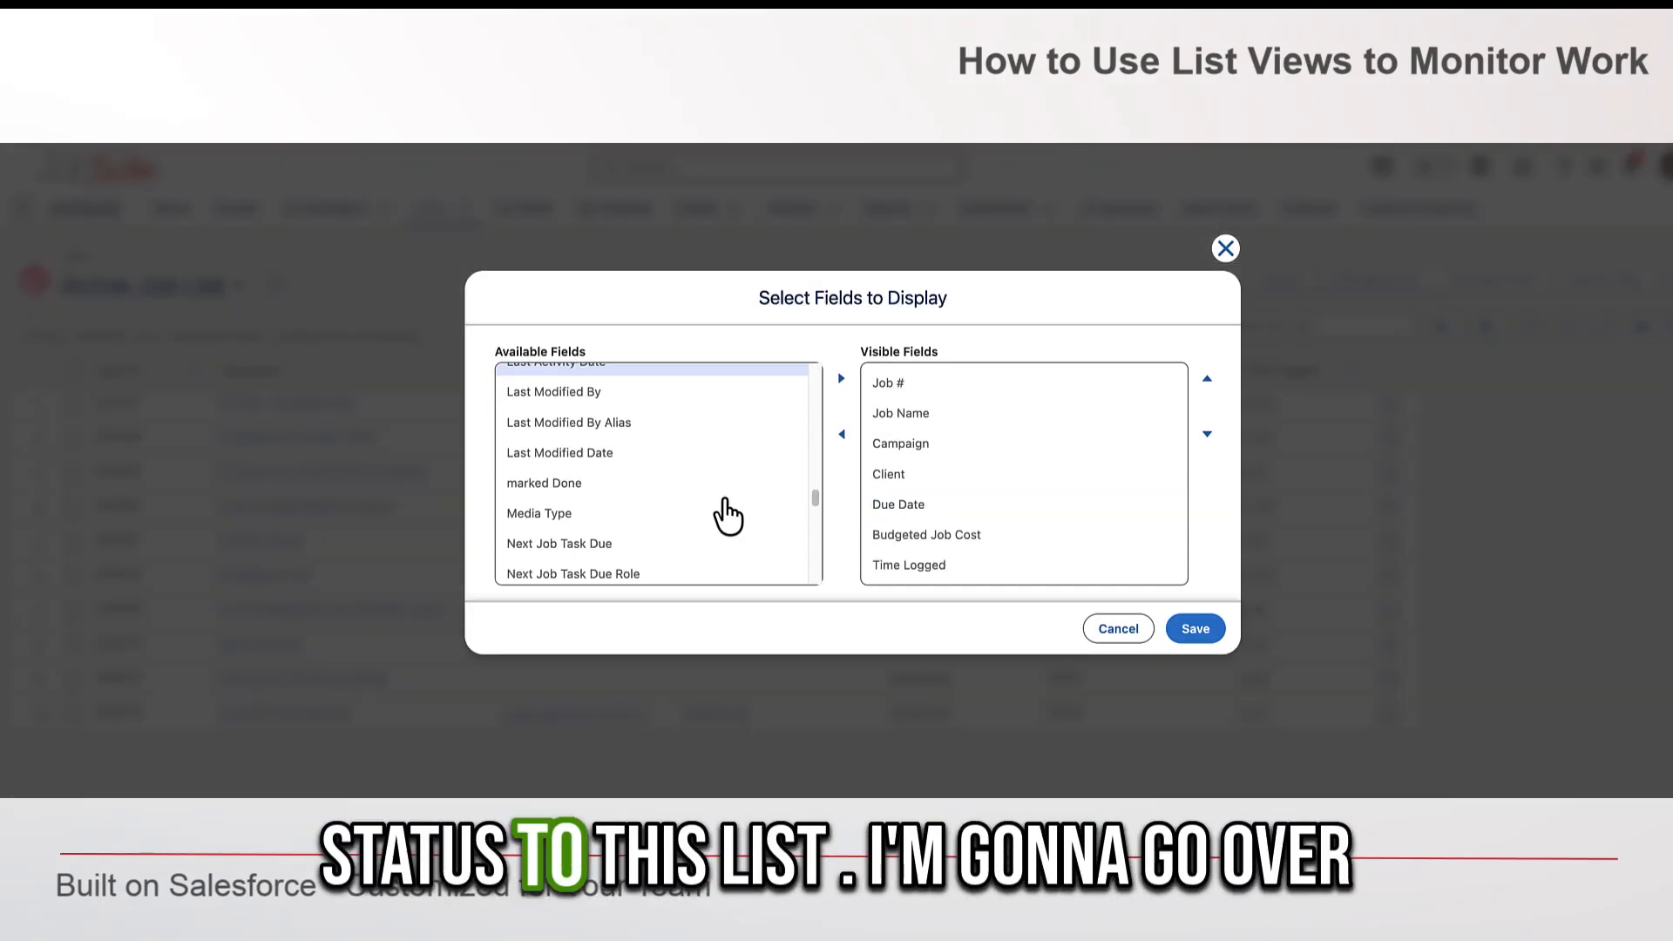
left_click(1195, 628)
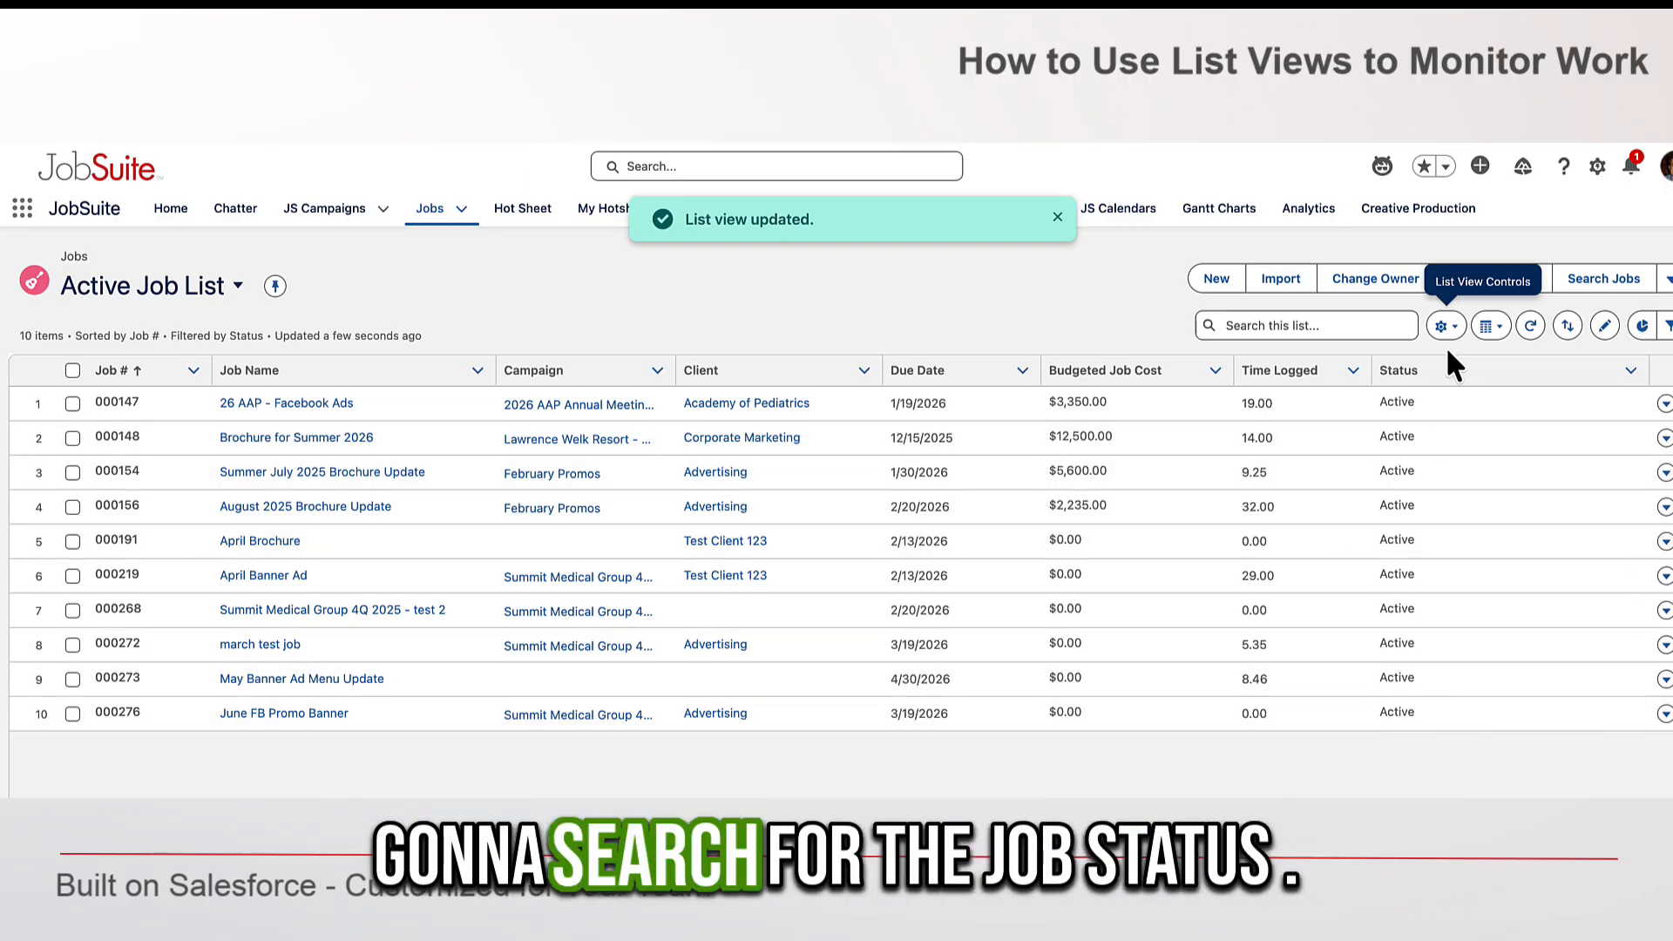
- Clone the list view as New Requested Jobs, visible to all users
left_click(1446, 328)
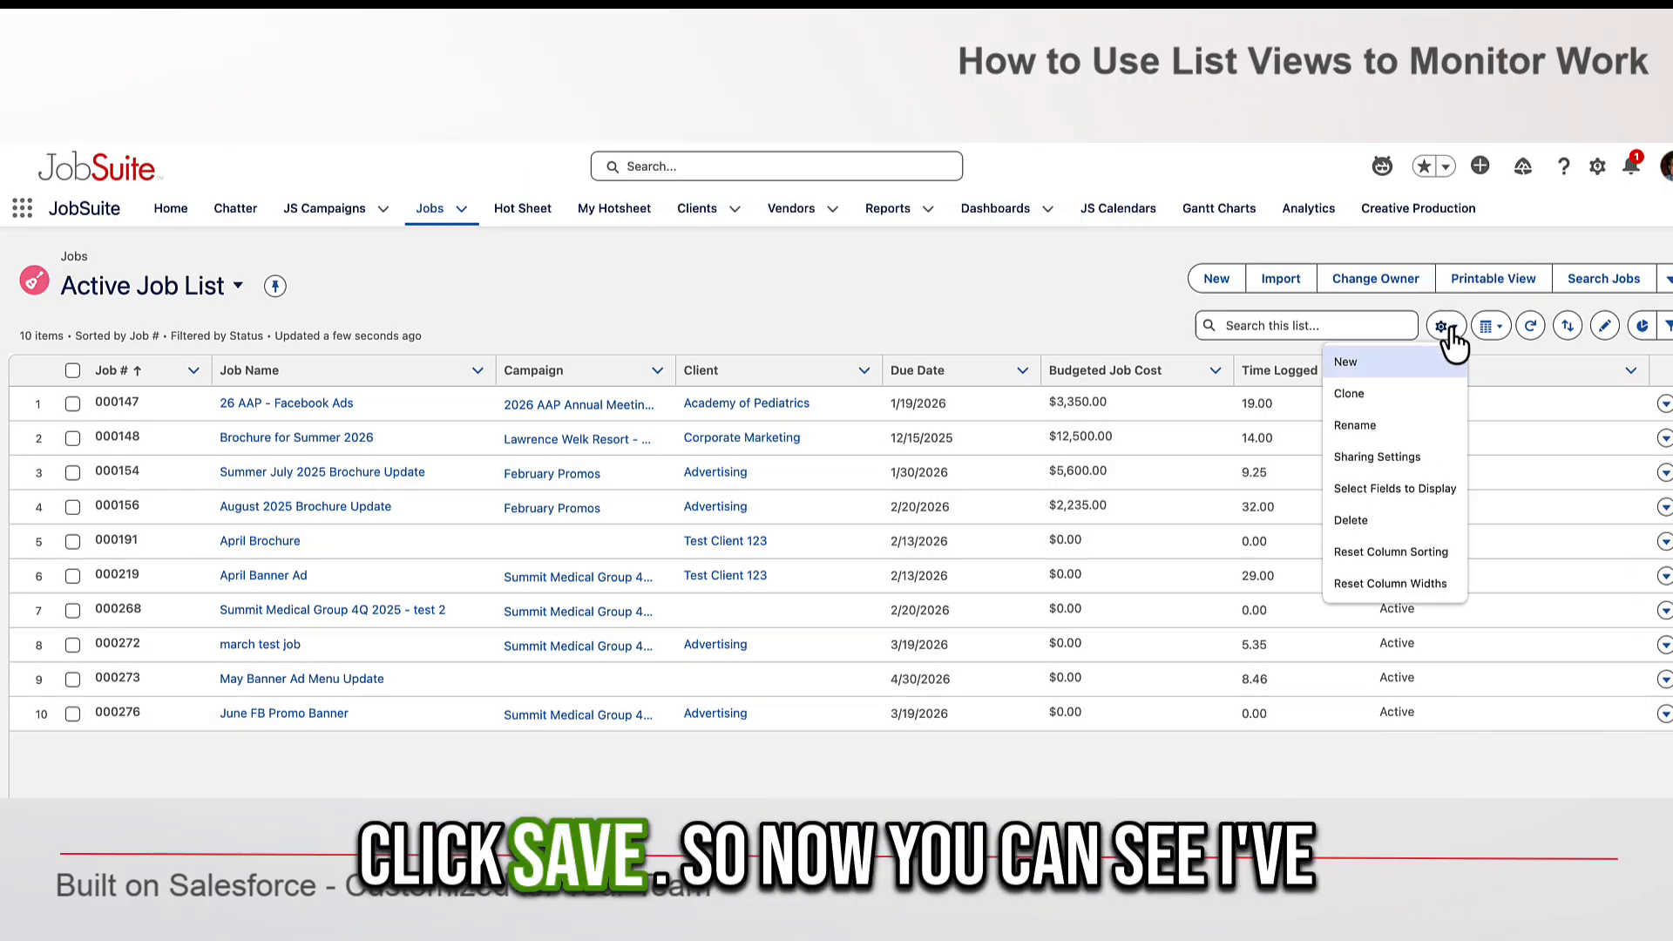
left_click(1350, 394)
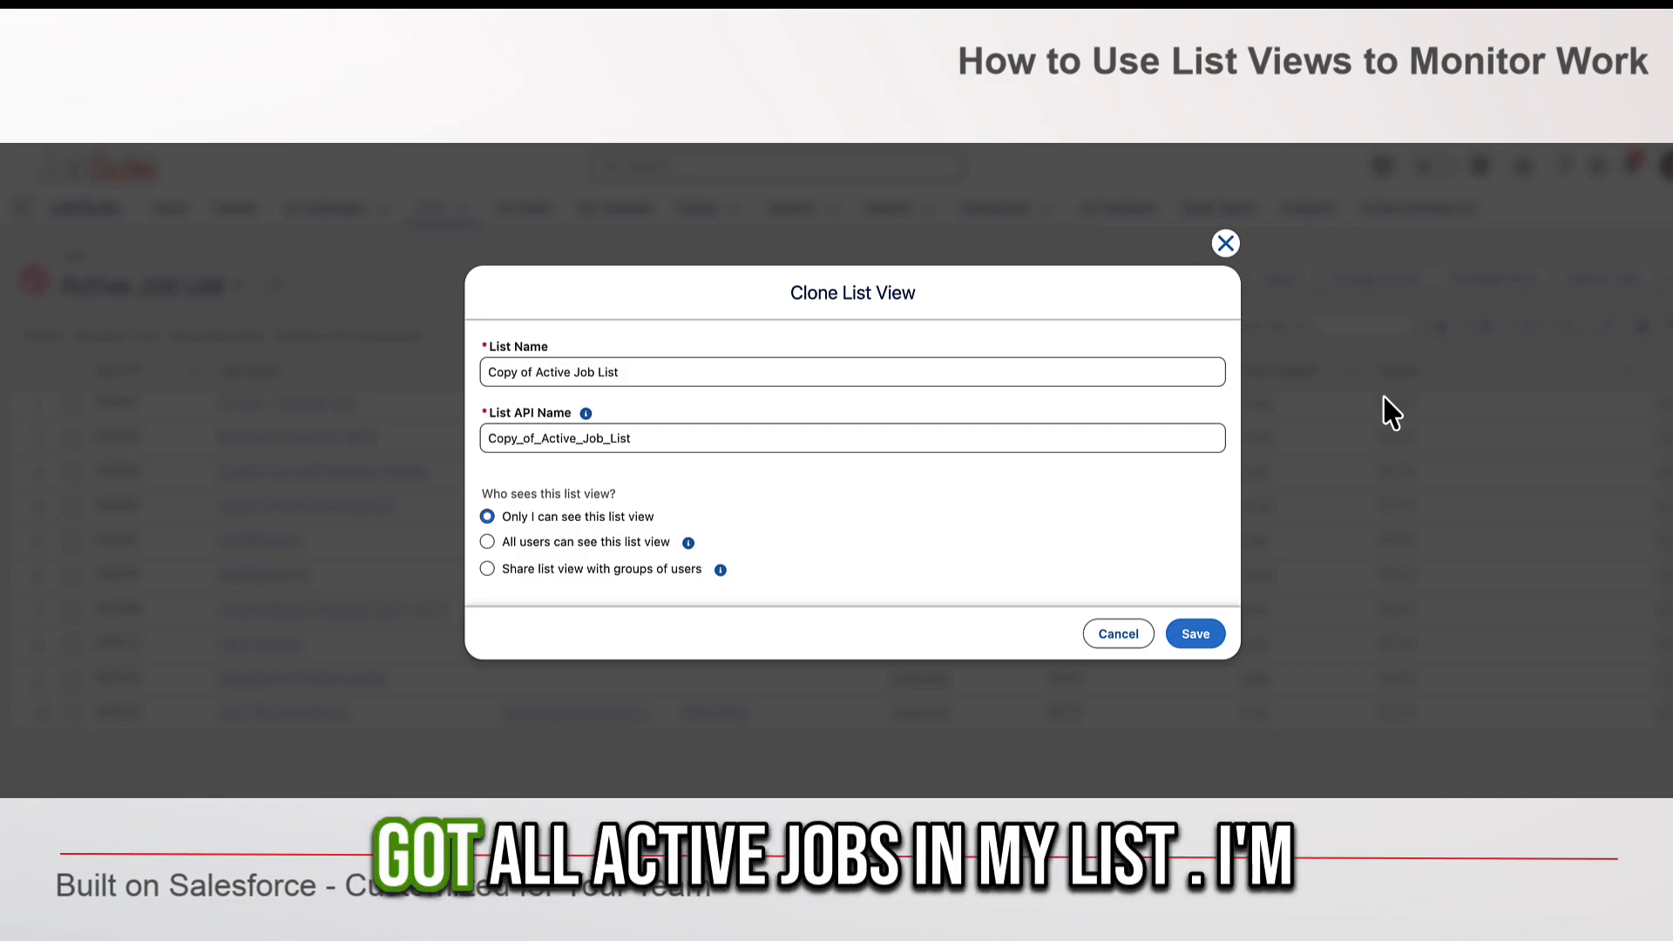
left_click_drag(619, 373, 478, 376)
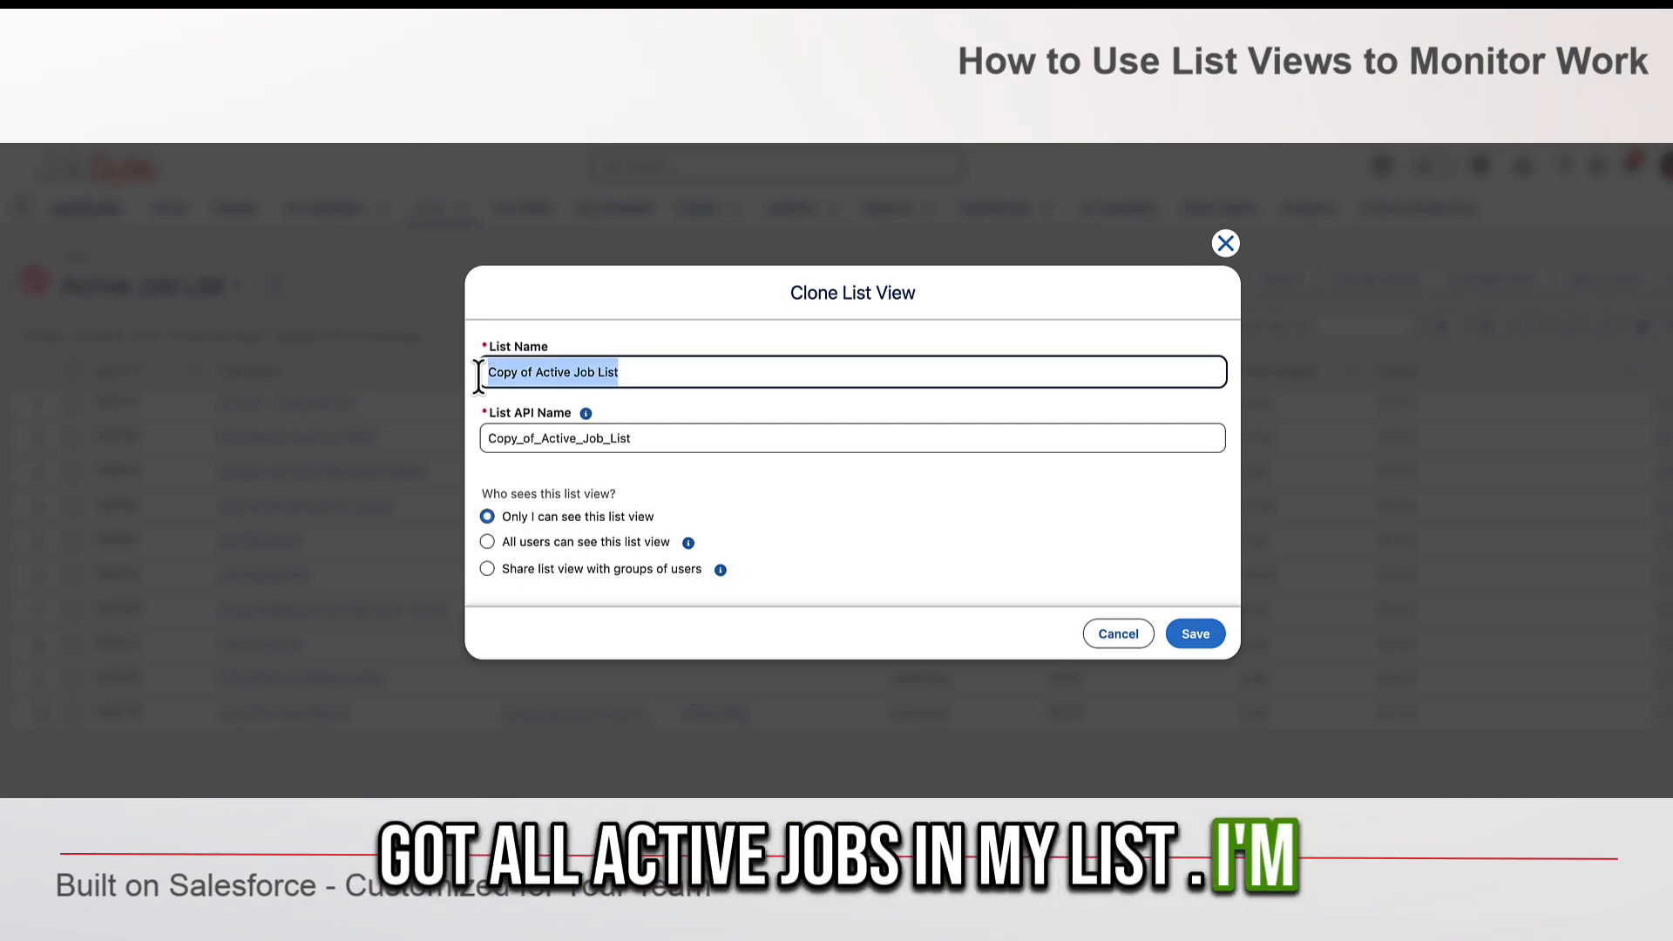
type("New Request")
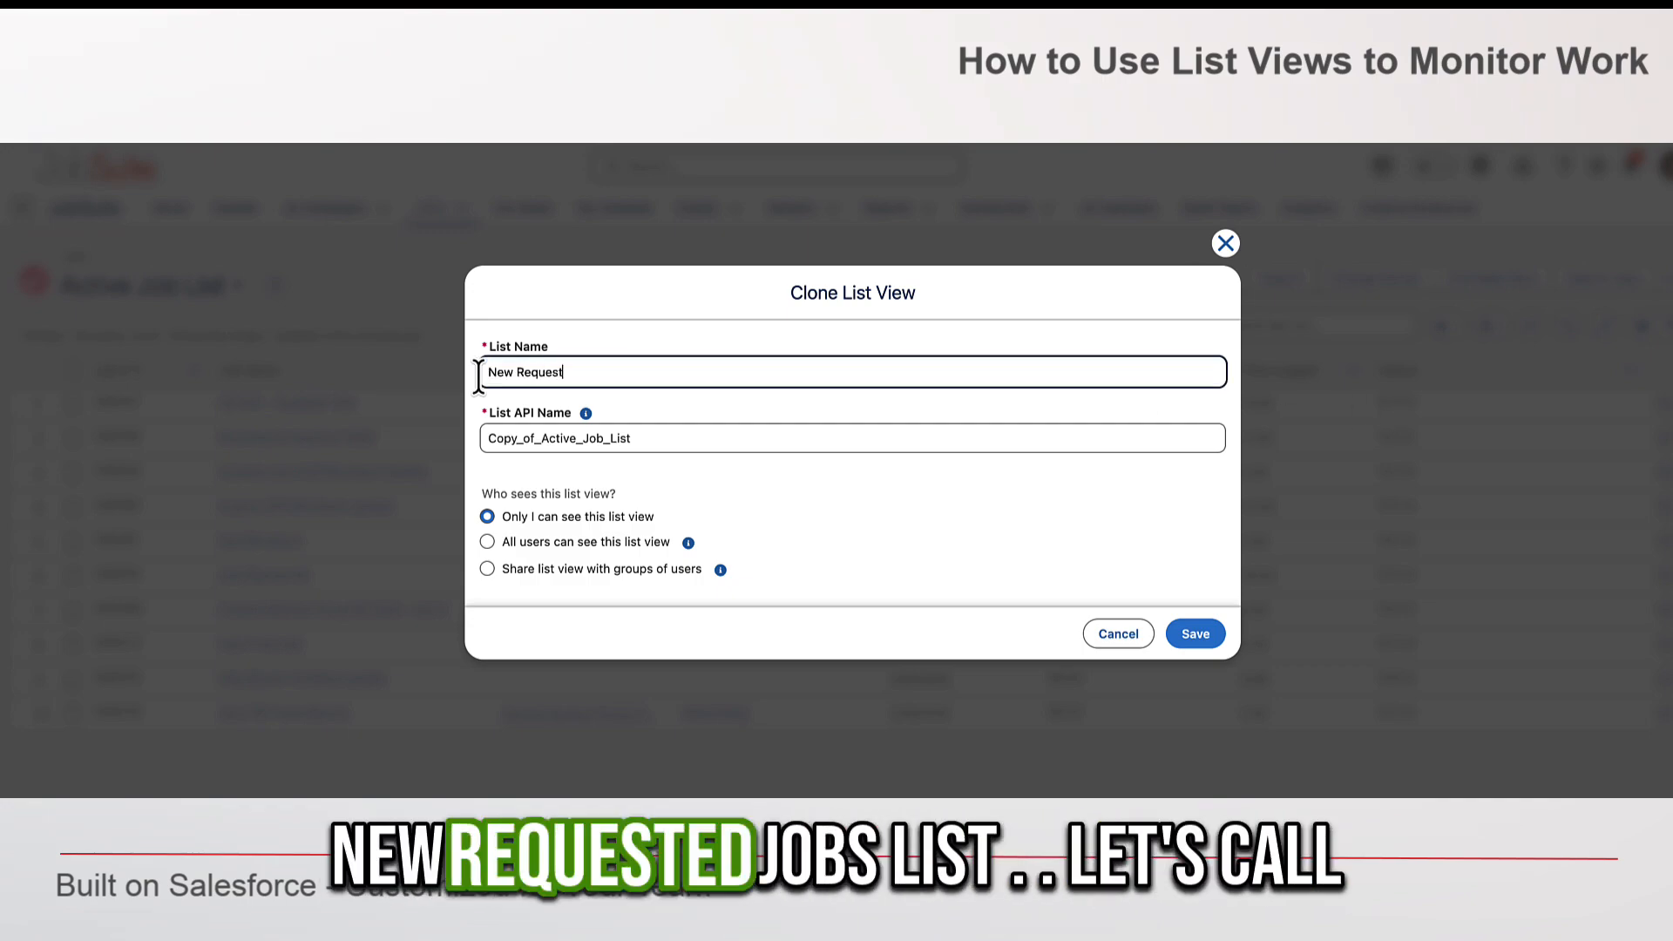
type("ed Jobs")
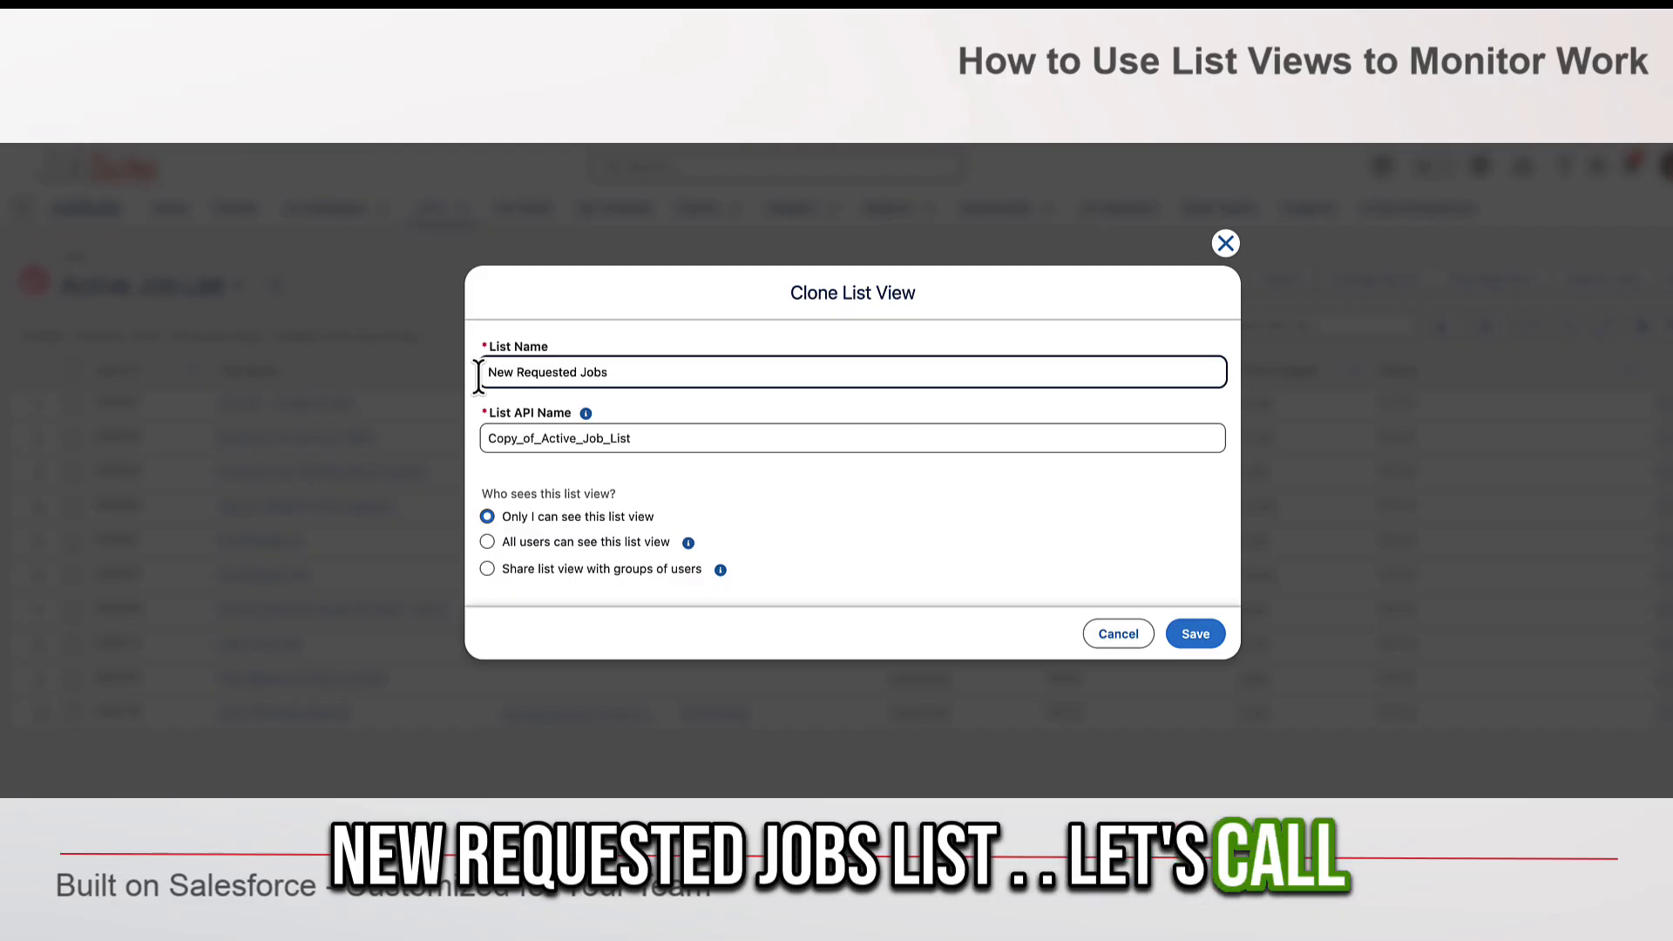
left_click(487, 541)
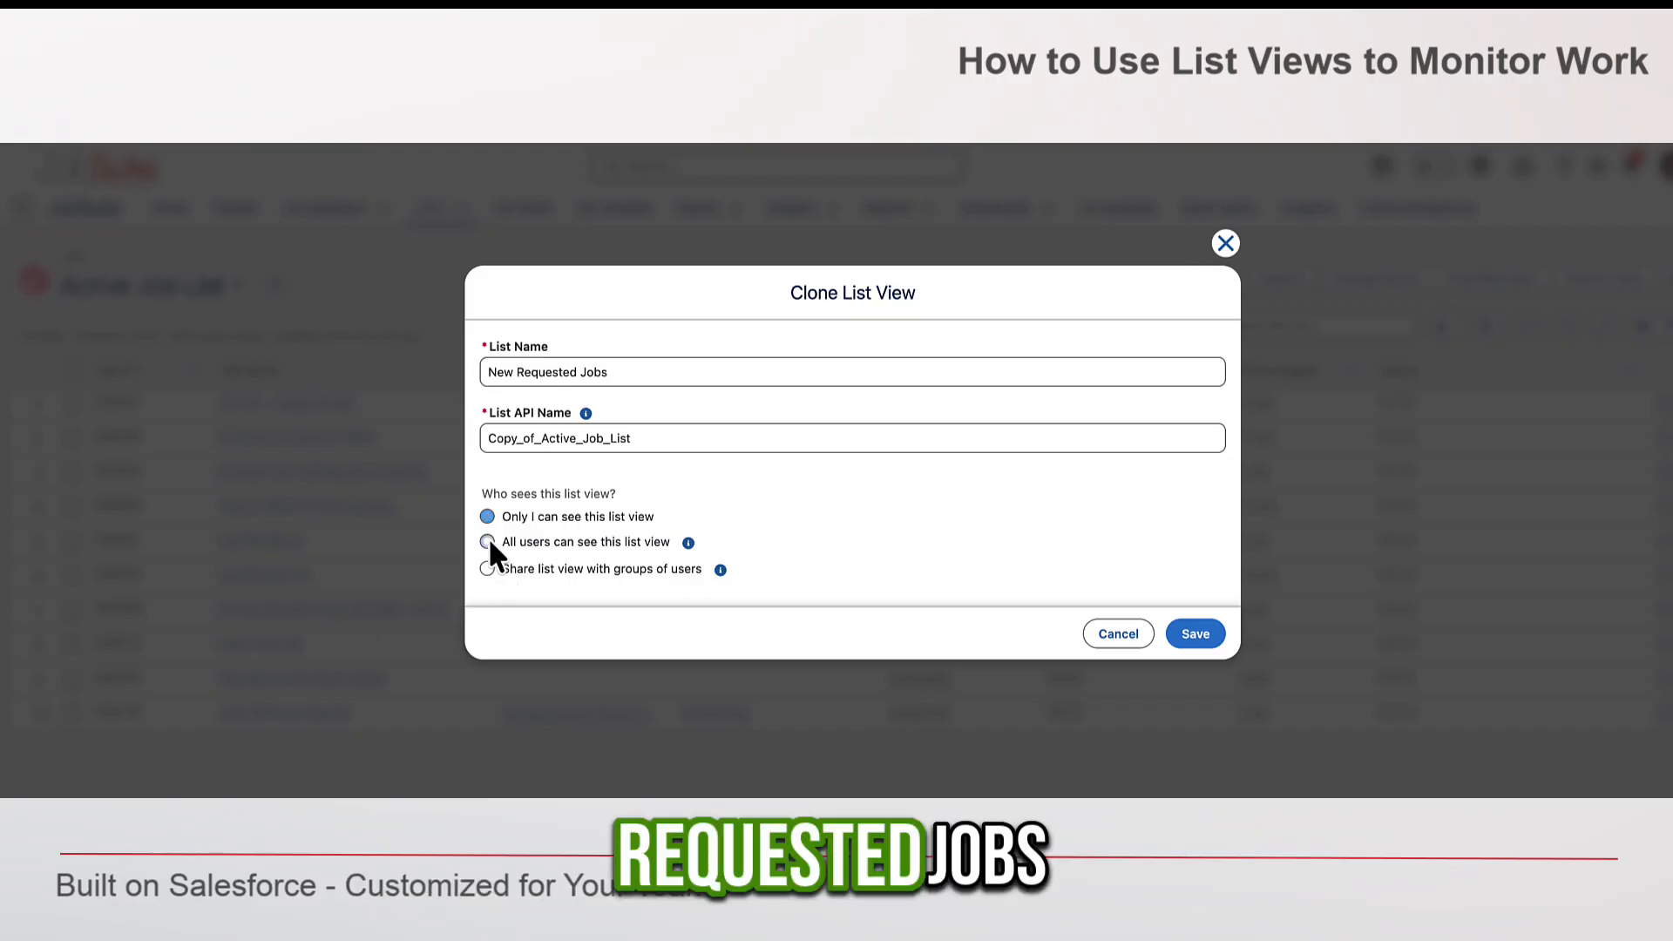
left_click(1195, 633)
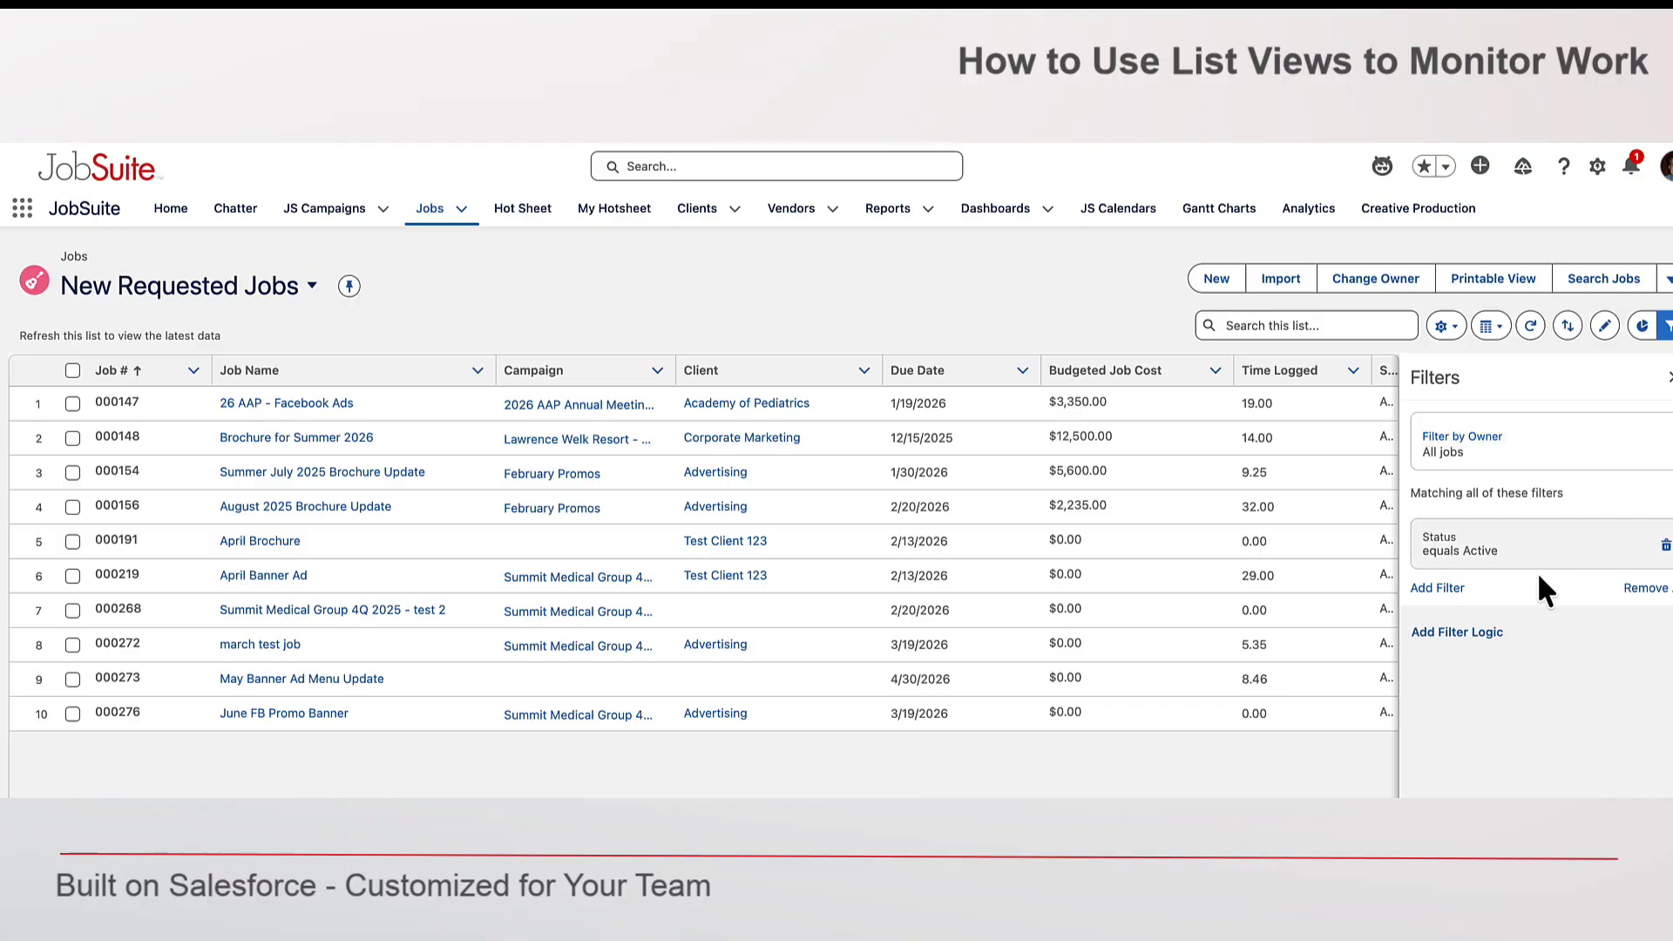
- Replace the list's Status equals Active filter with a Status equals Requested filter and save the list view
left_click(1664, 547)
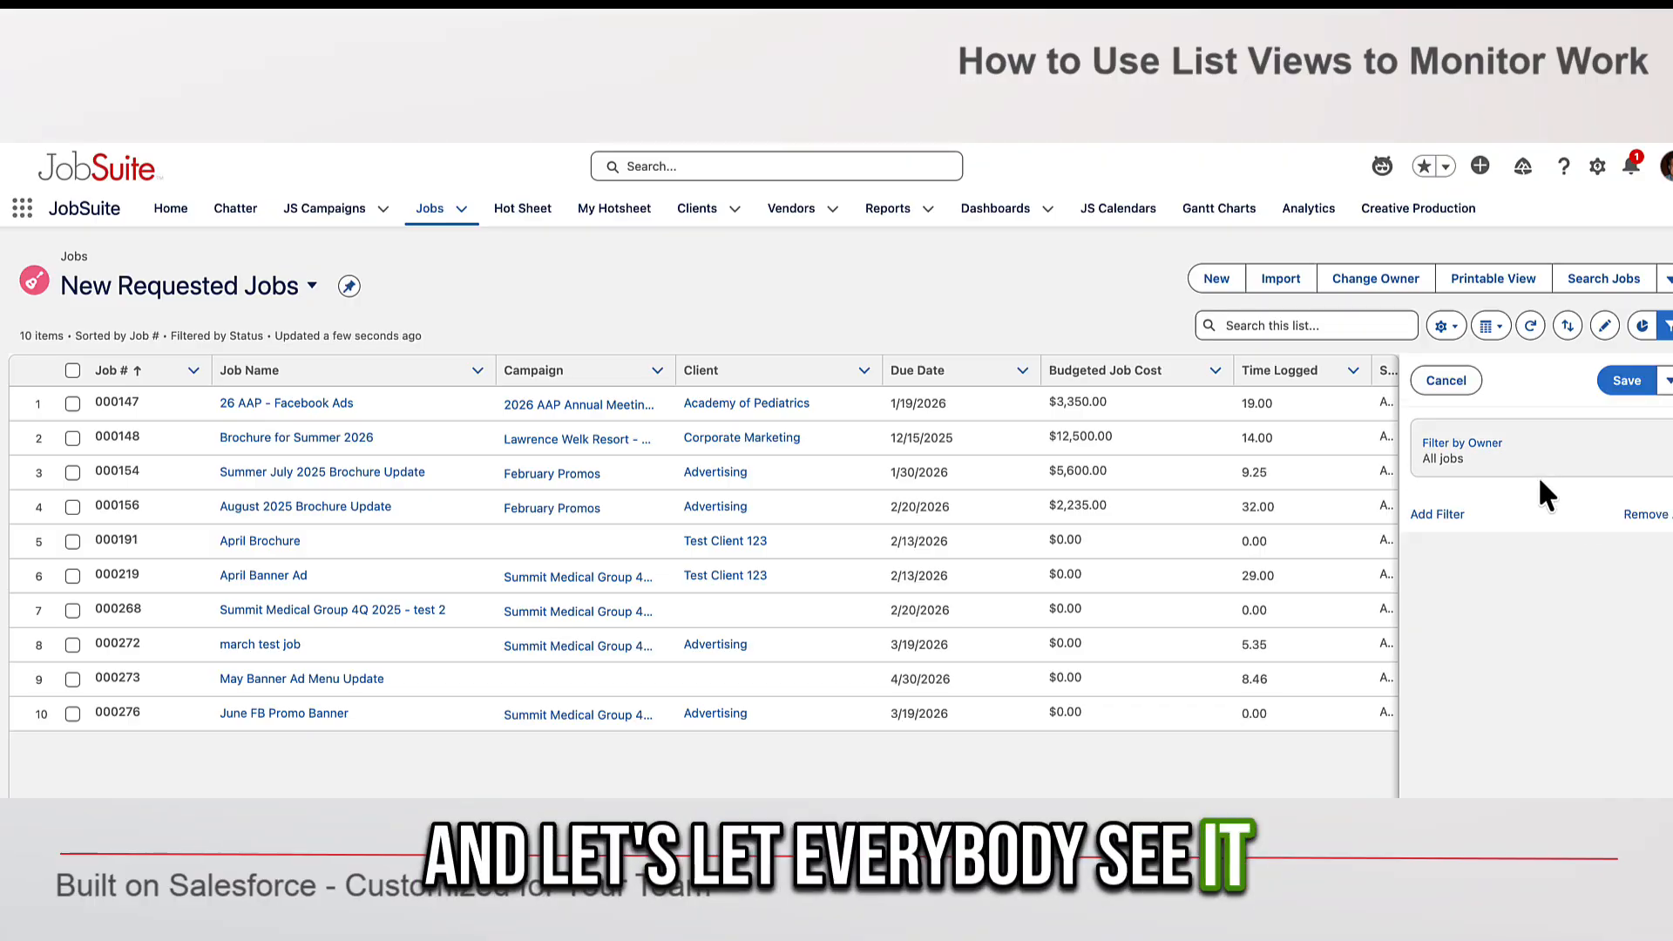
left_click(1438, 514)
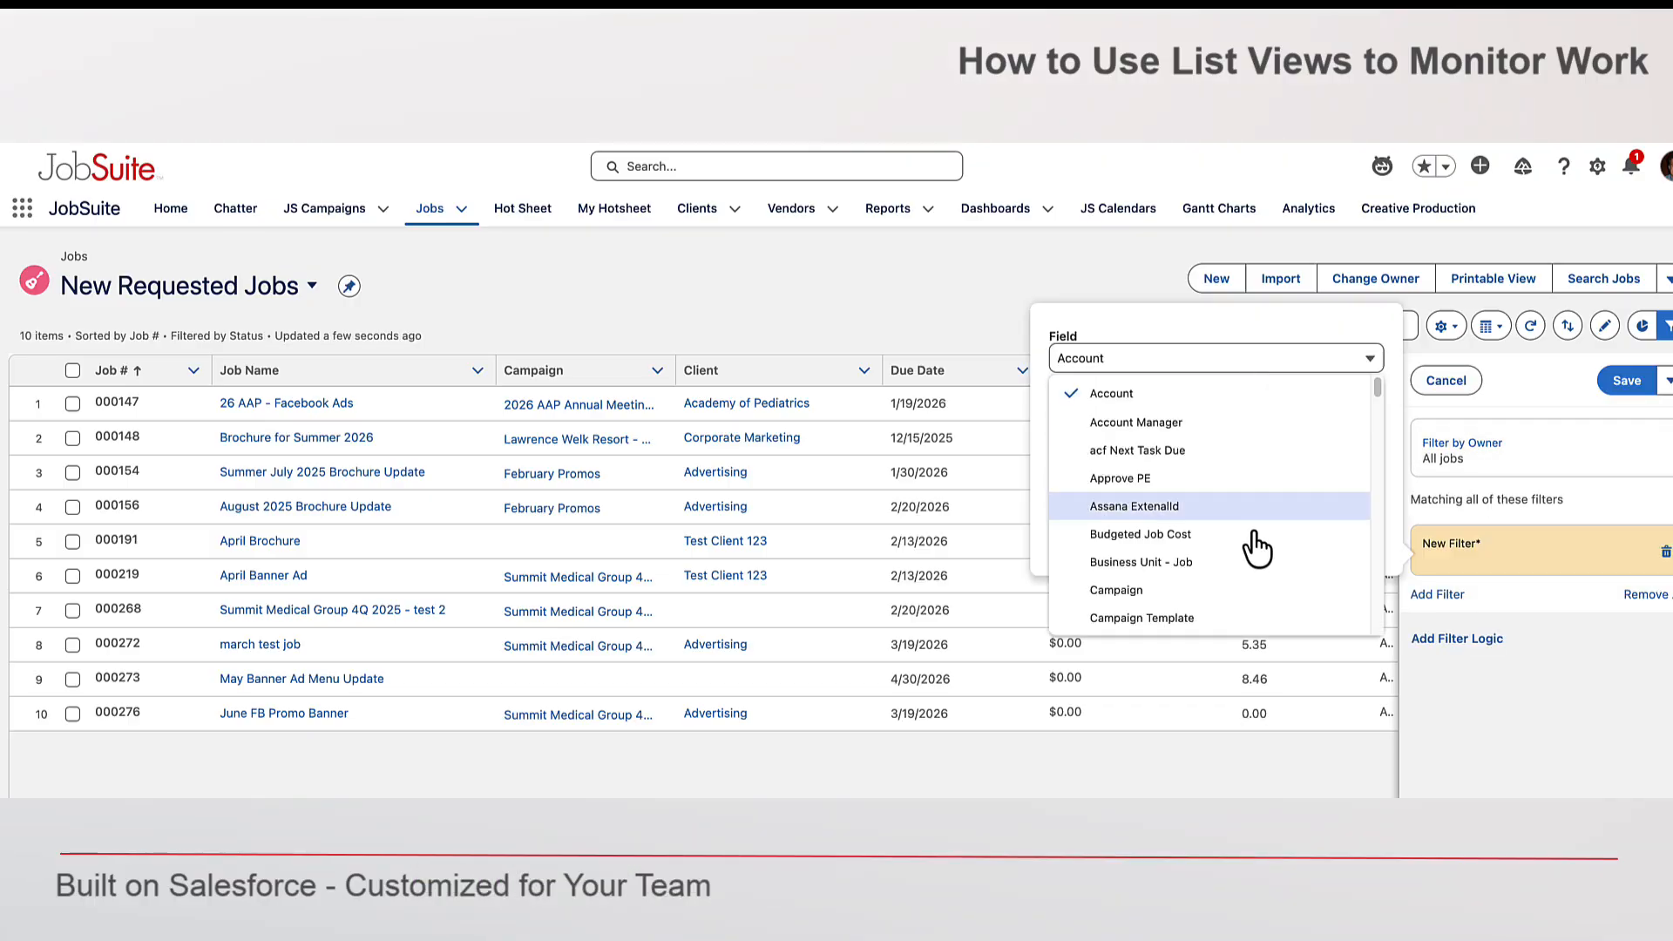
scroll(1260, 536, "down", 5)
scroll(1185, 582, "down", 10)
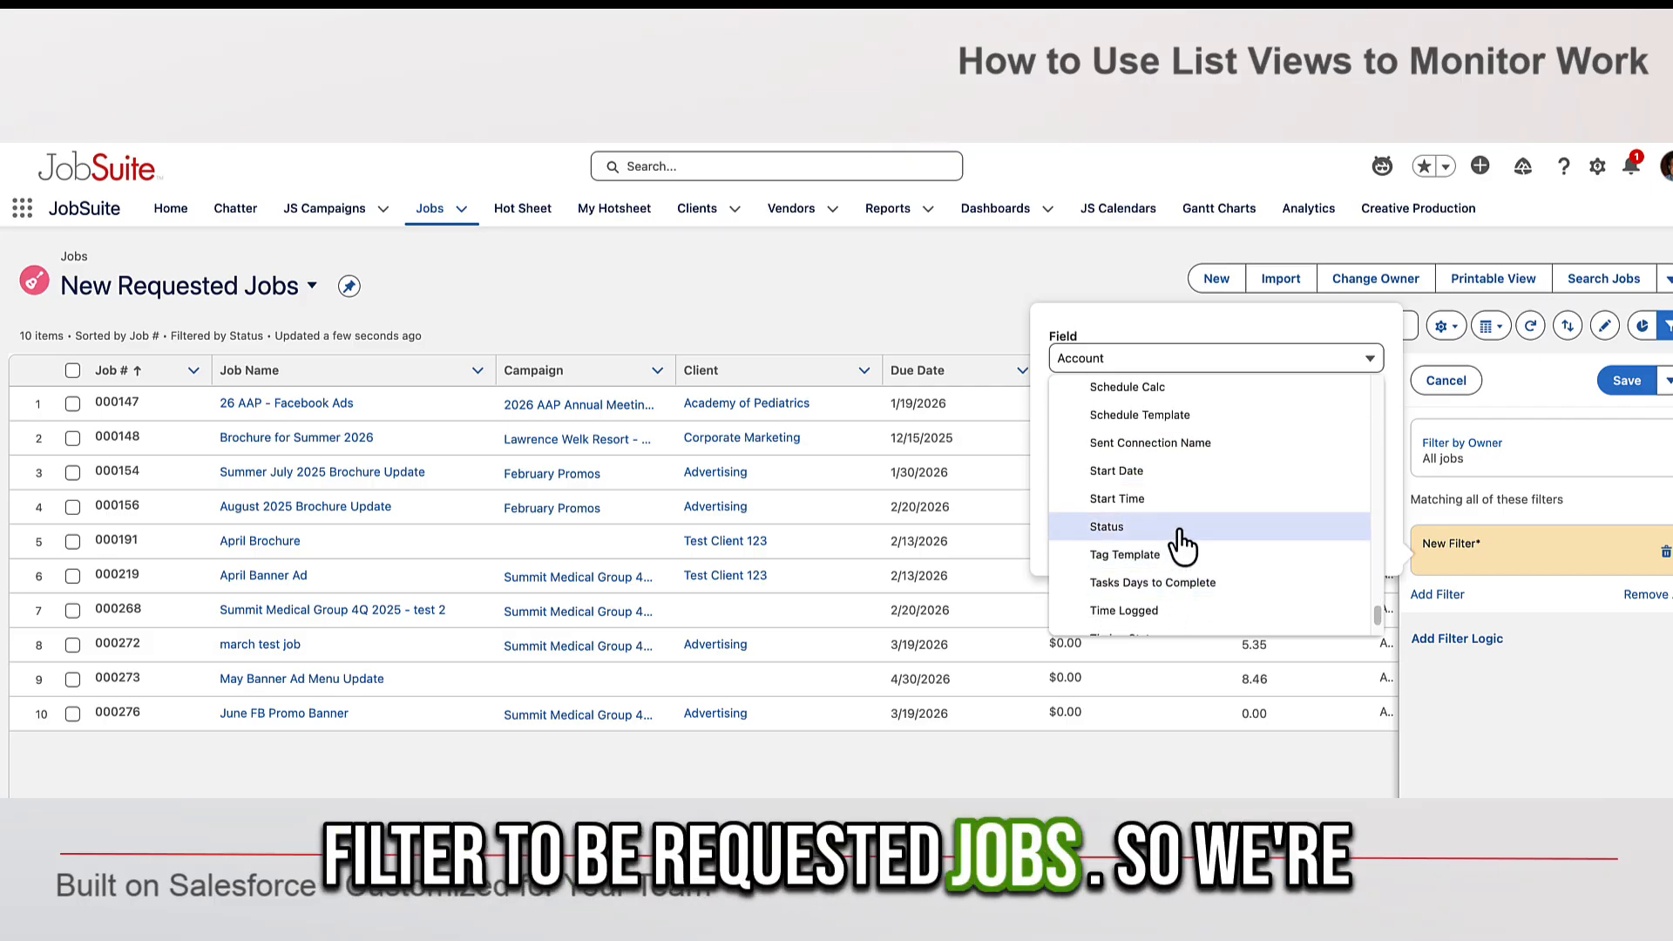
left_click(1178, 527)
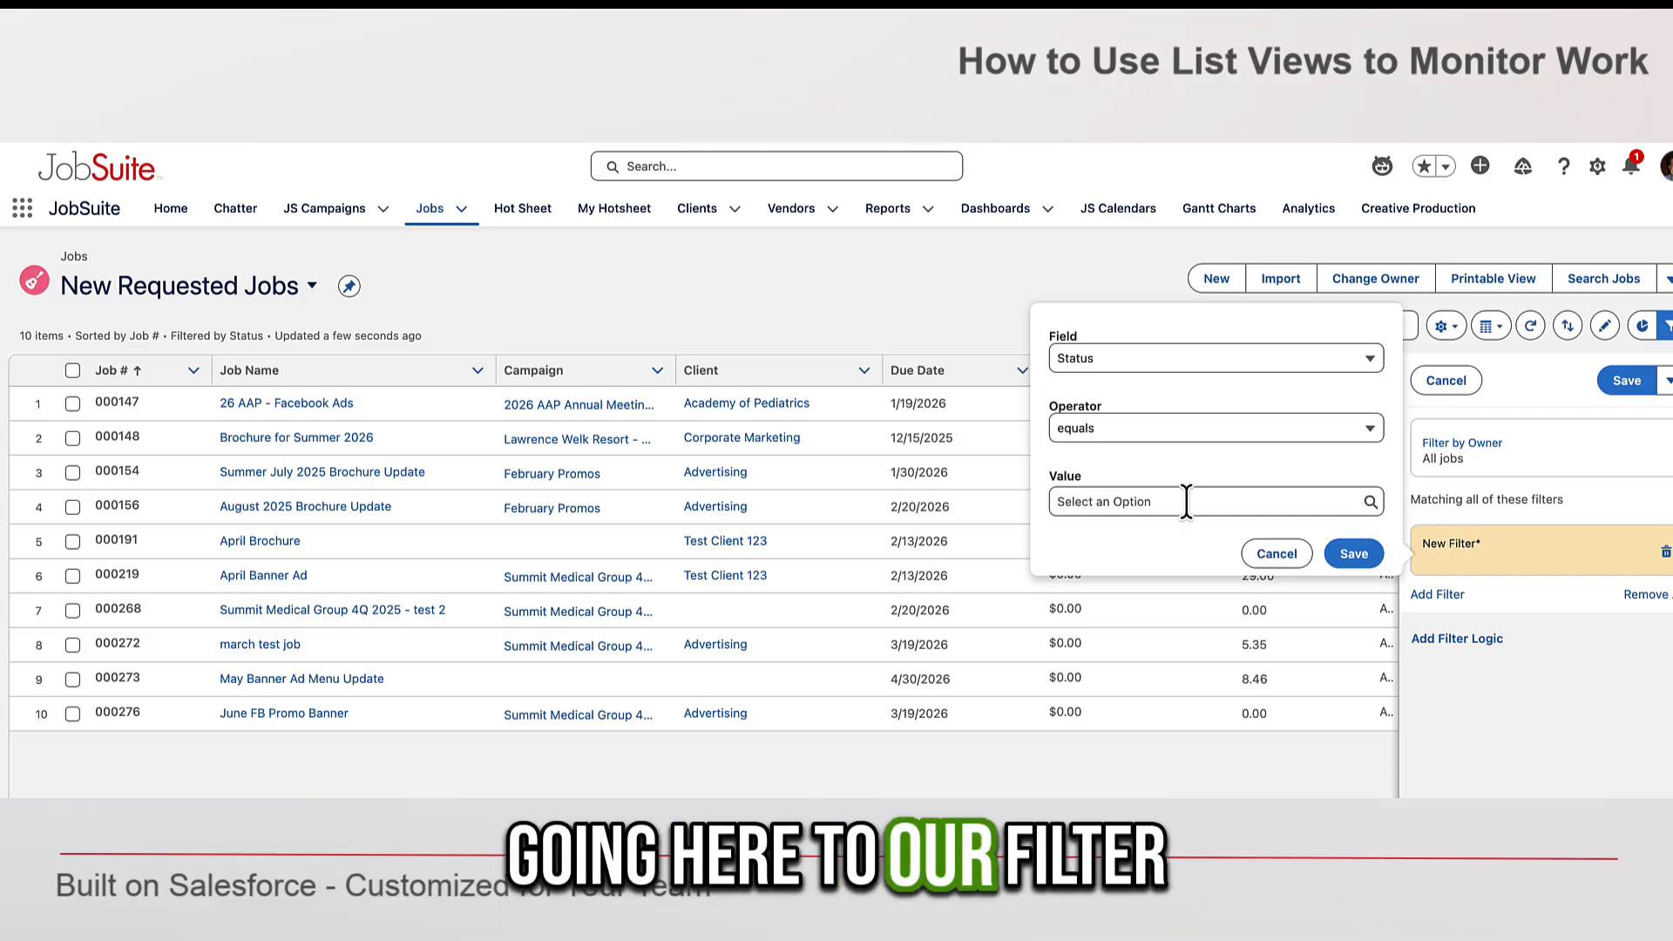
left_click(1187, 501)
left_click(1132, 568)
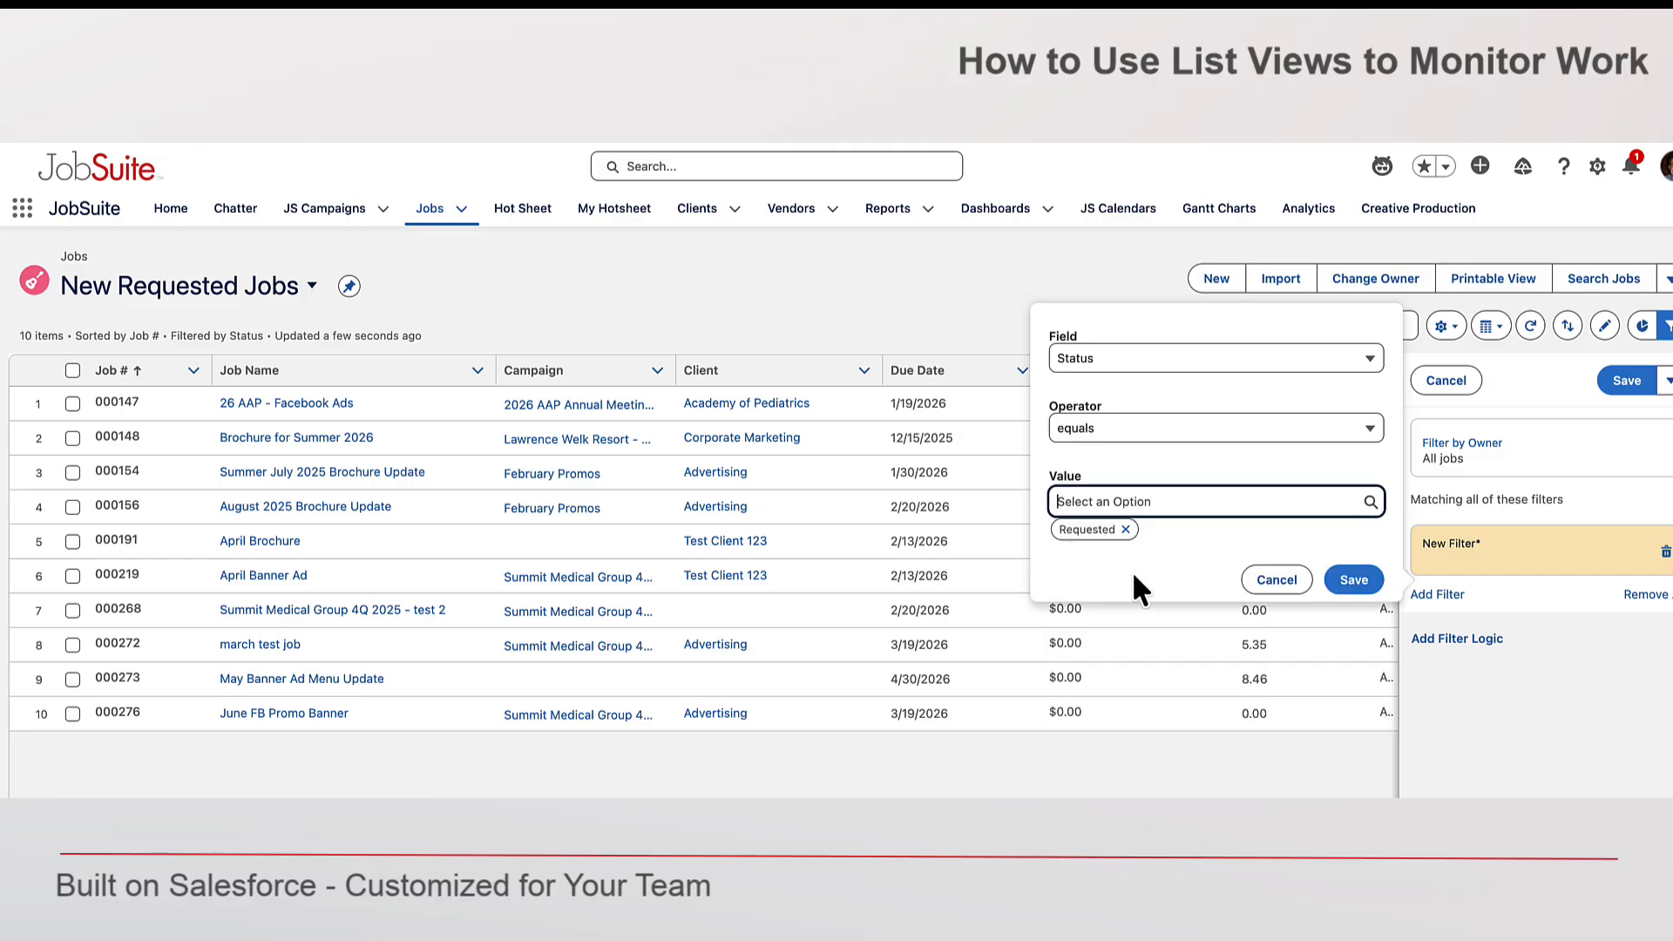
left_click(1622, 378)
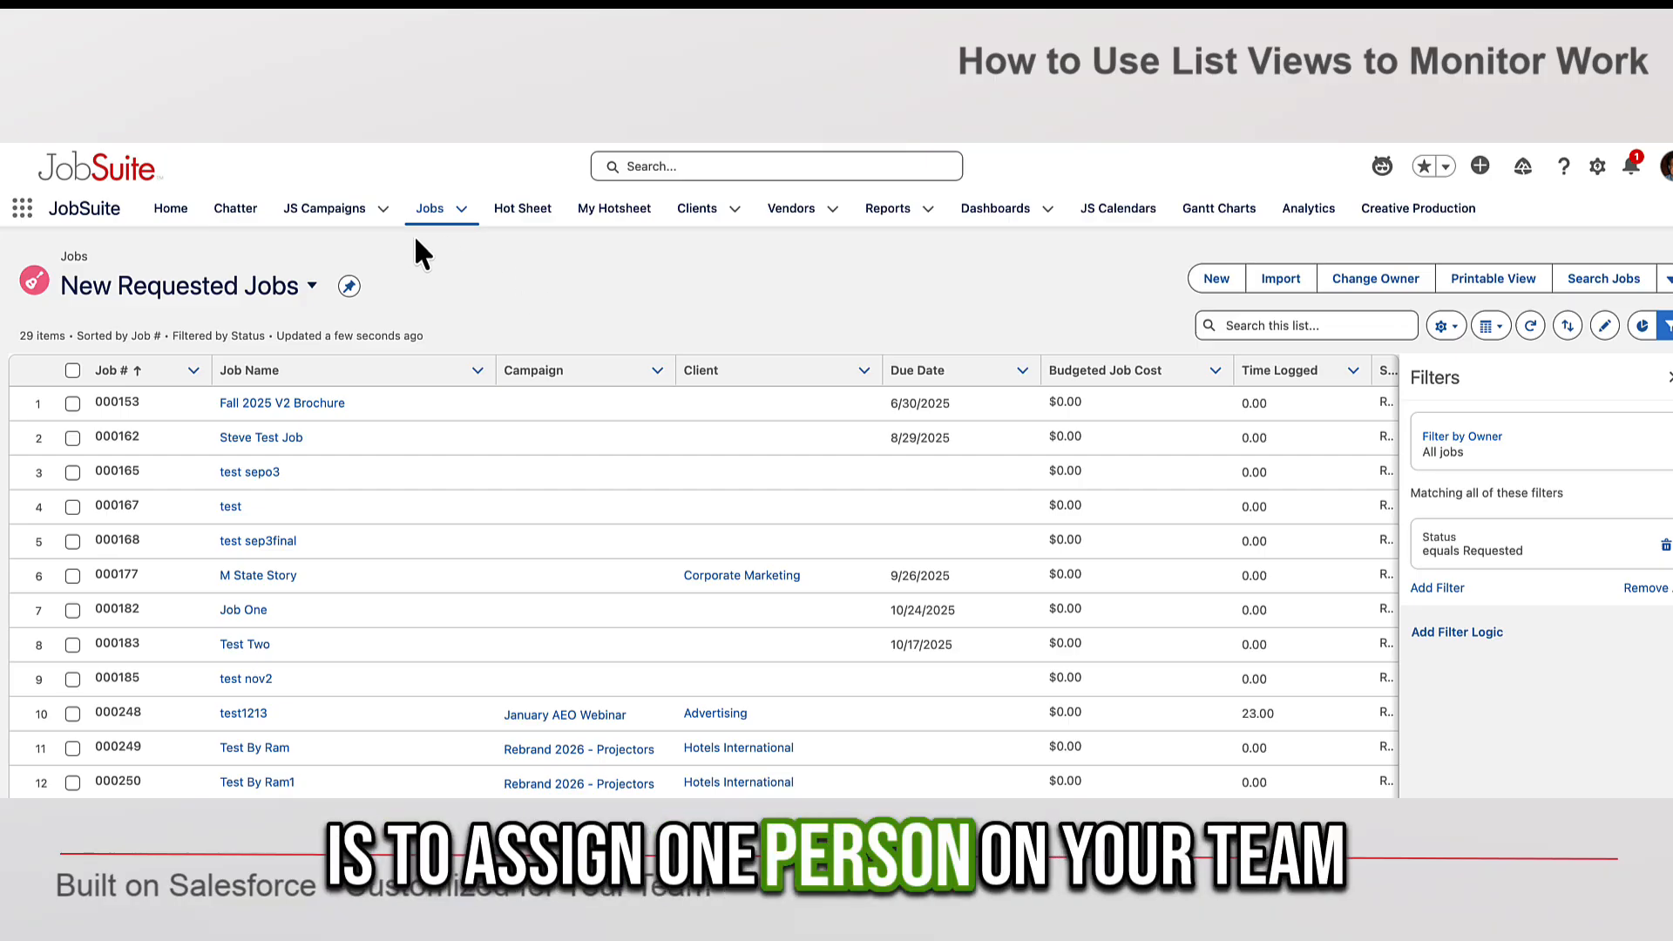
- Reopen the New Requested Jobs list view and close the filters panel to review its jobs
left_click(310, 287)
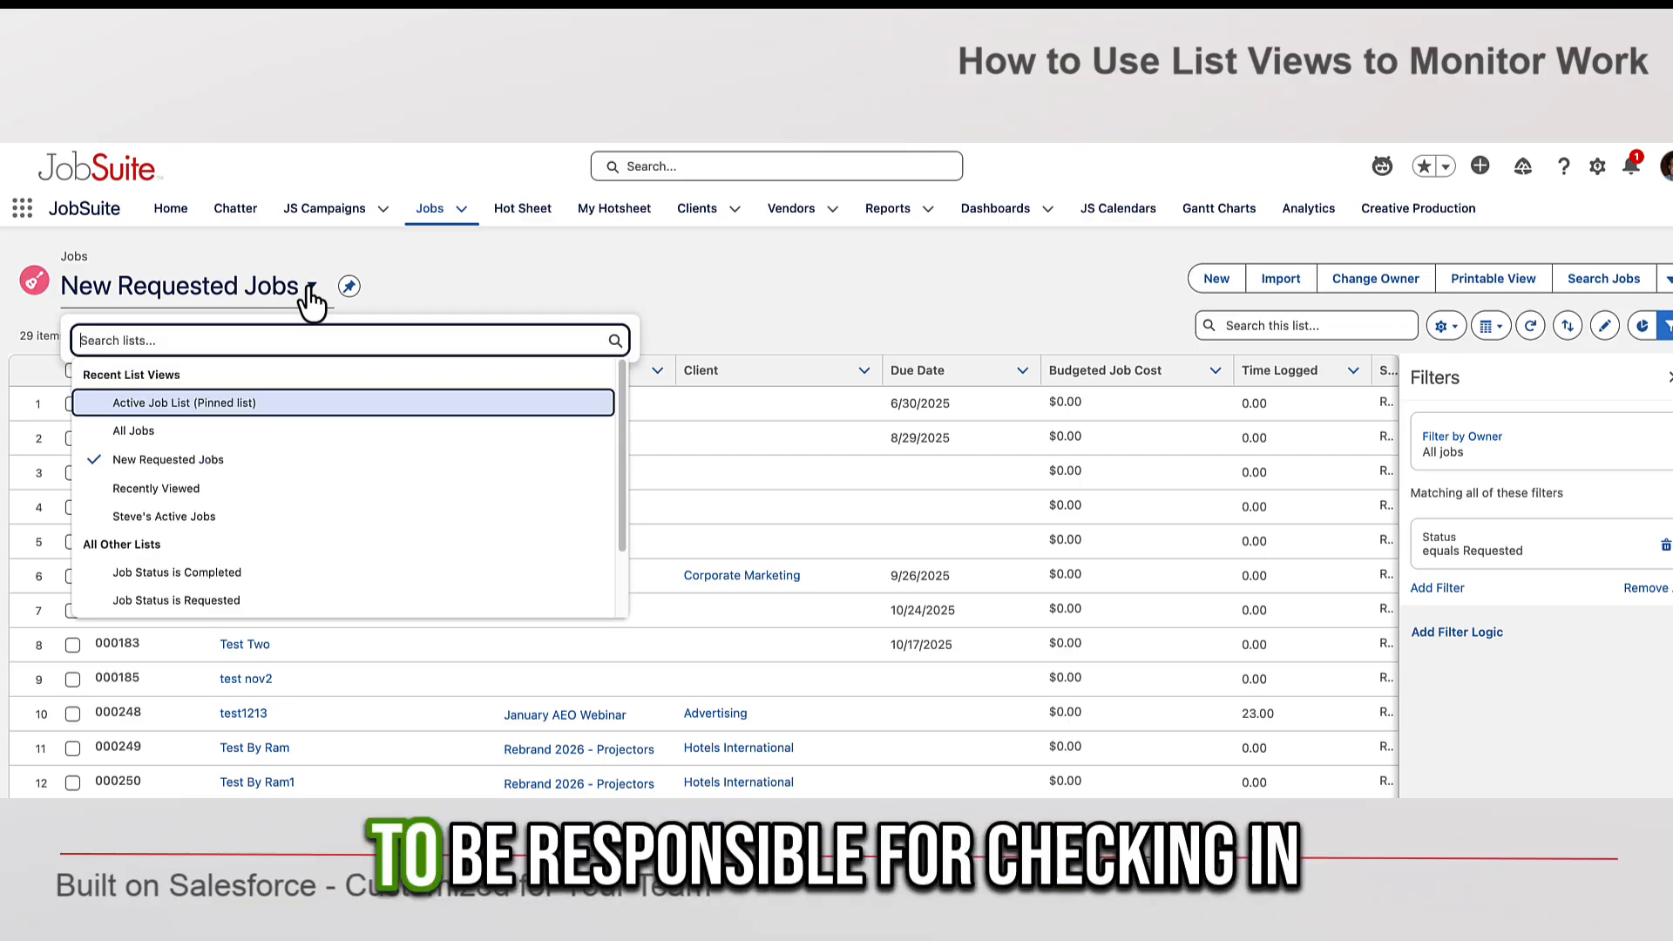
left_click(243, 461)
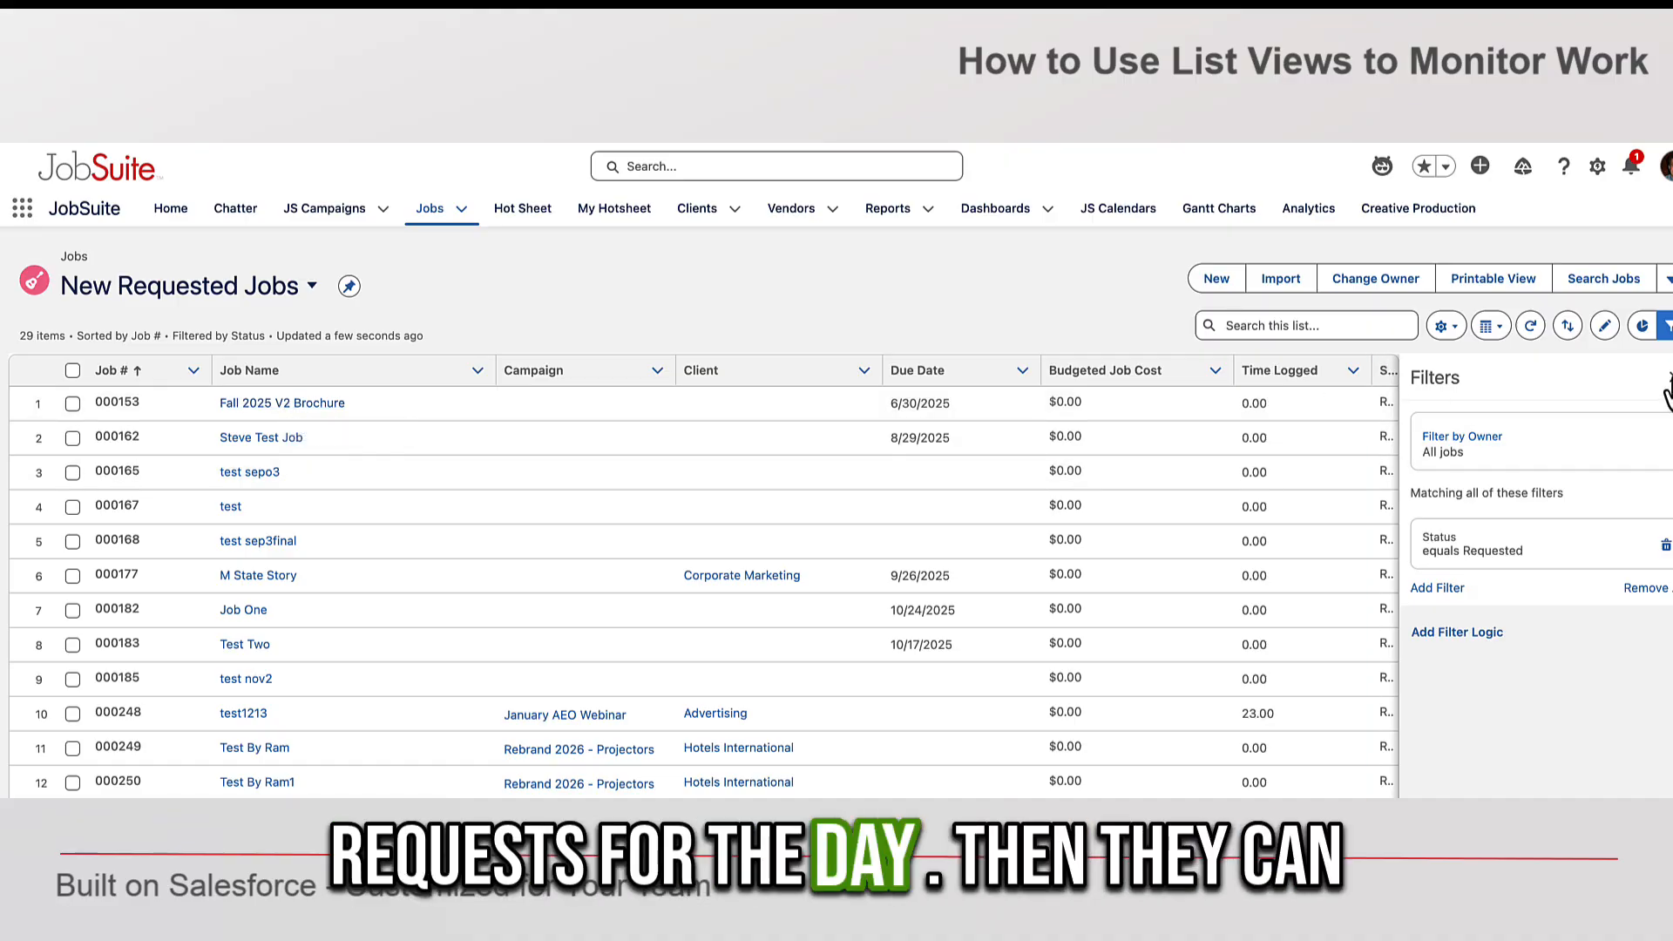
left_click(1666, 325)
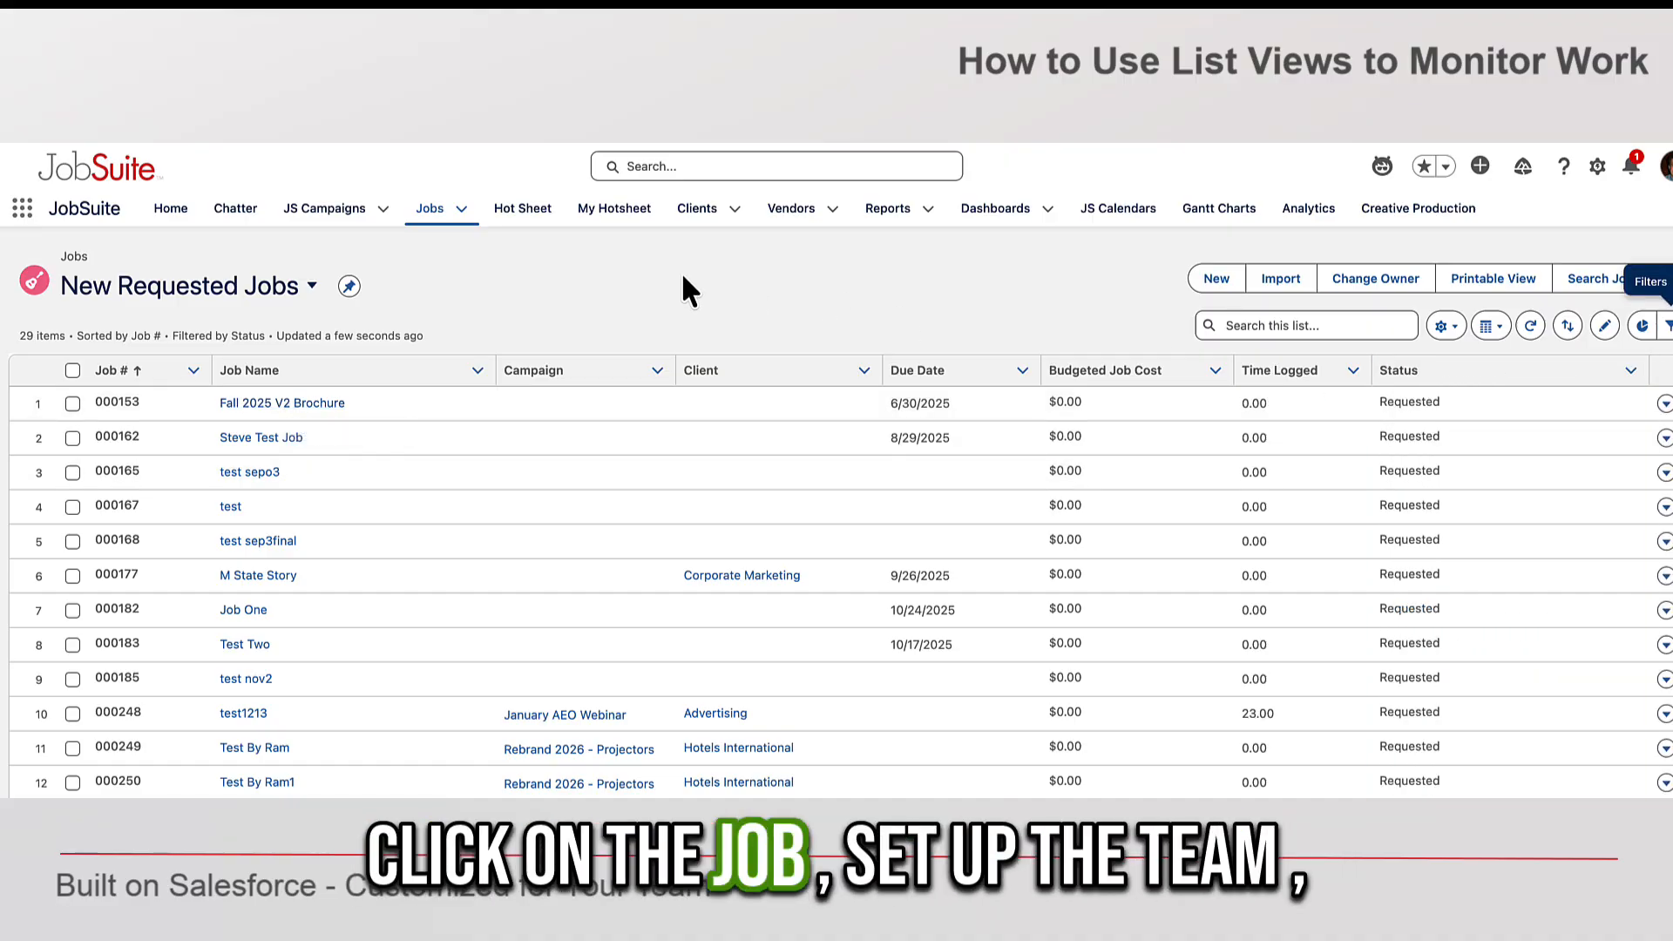